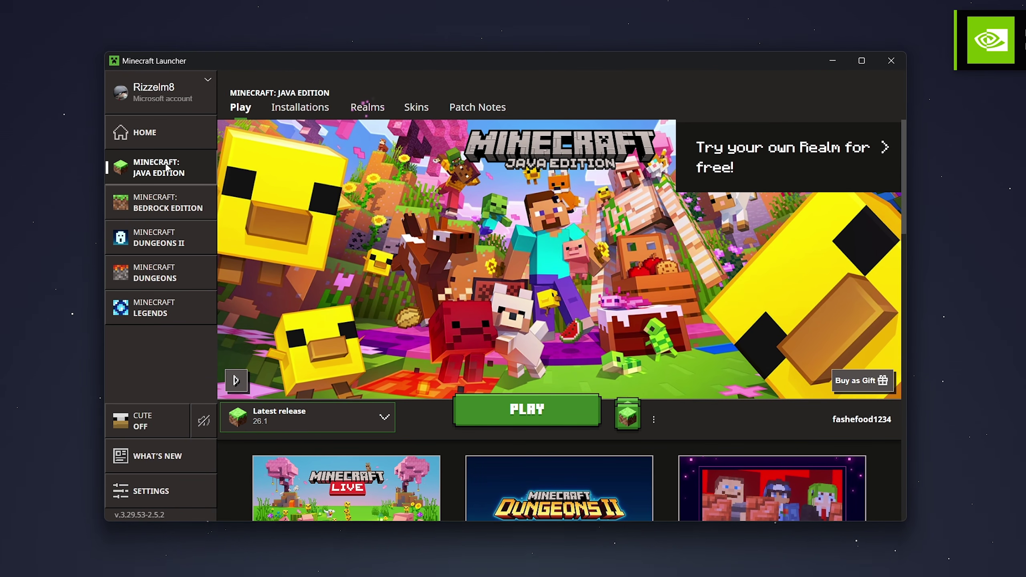
Step: Launch Minecraft: Java Edition with the Latest release 26.1 installation
left_click(344, 422)
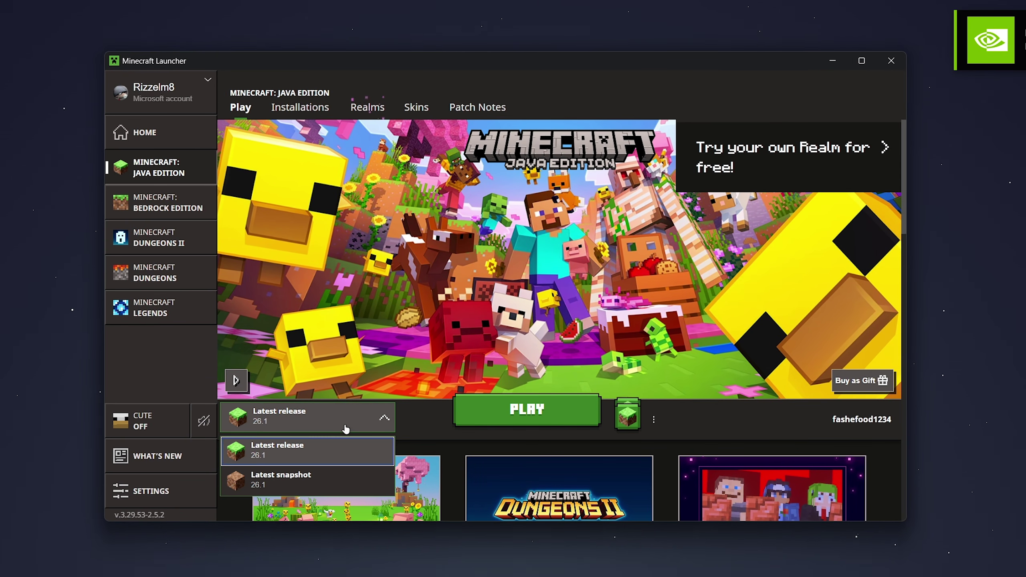
left_click(255, 455)
left_click(503, 412)
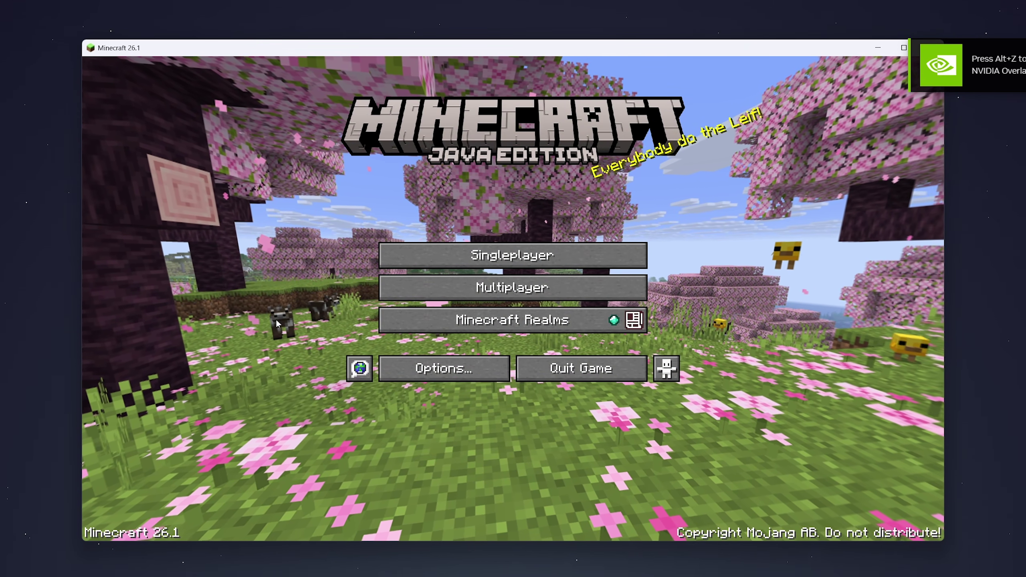
Step: Quit the running Minecraft game and close the Minecraft Launcher
left_click(557, 365)
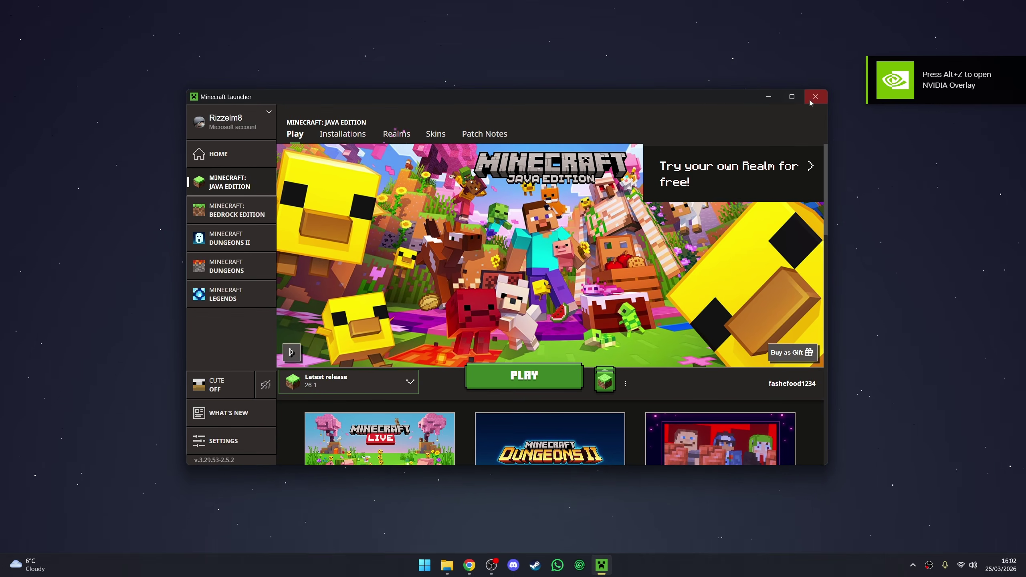
left_click(851, 83)
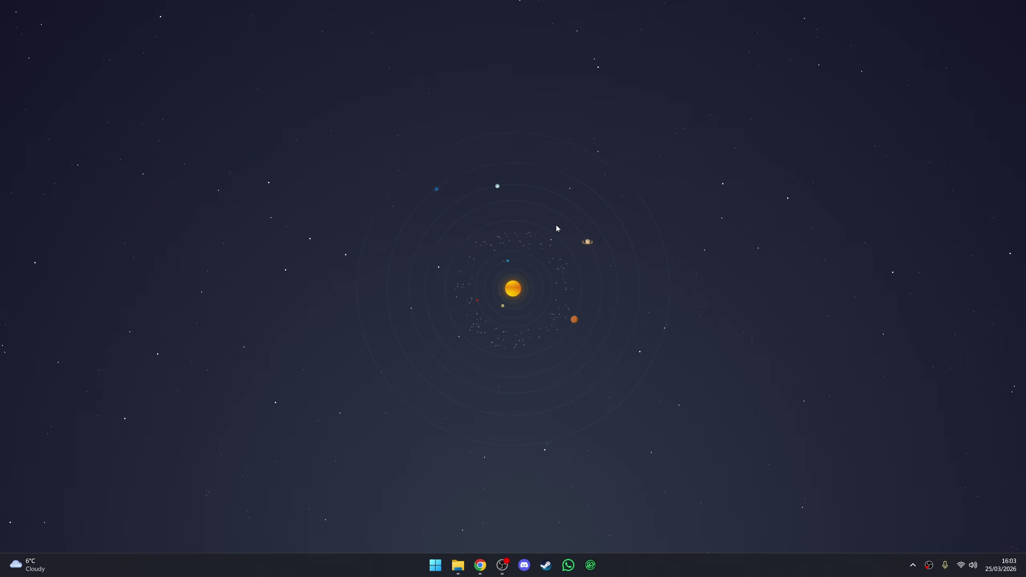
Step: Switch to Chrome and download the Fabric installer for Windows from fabricmc.net, saving fabric-installer-1.1.1 to the Desktop
left_click(479, 565)
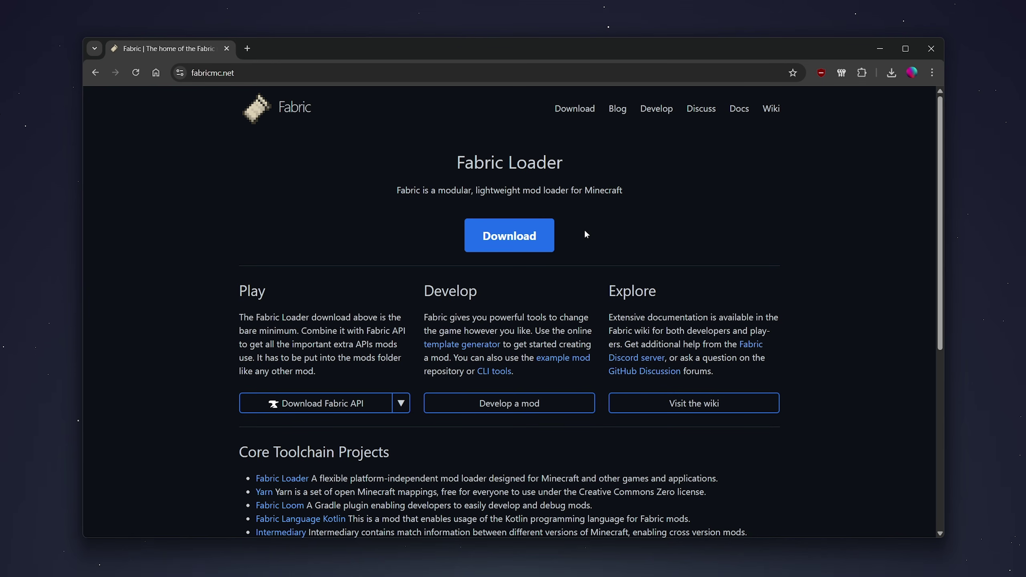
left_click(537, 238)
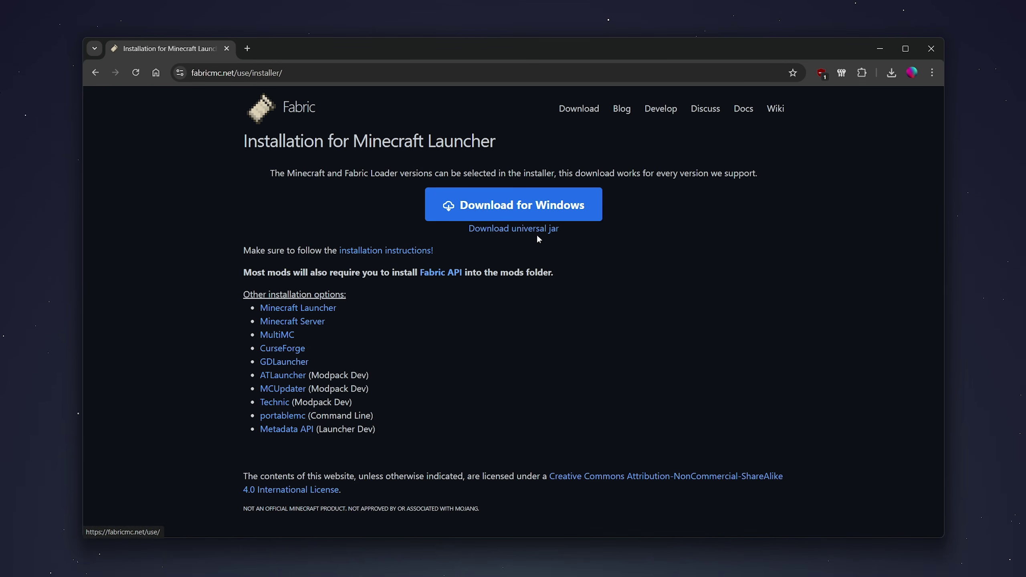
left_click(507, 205)
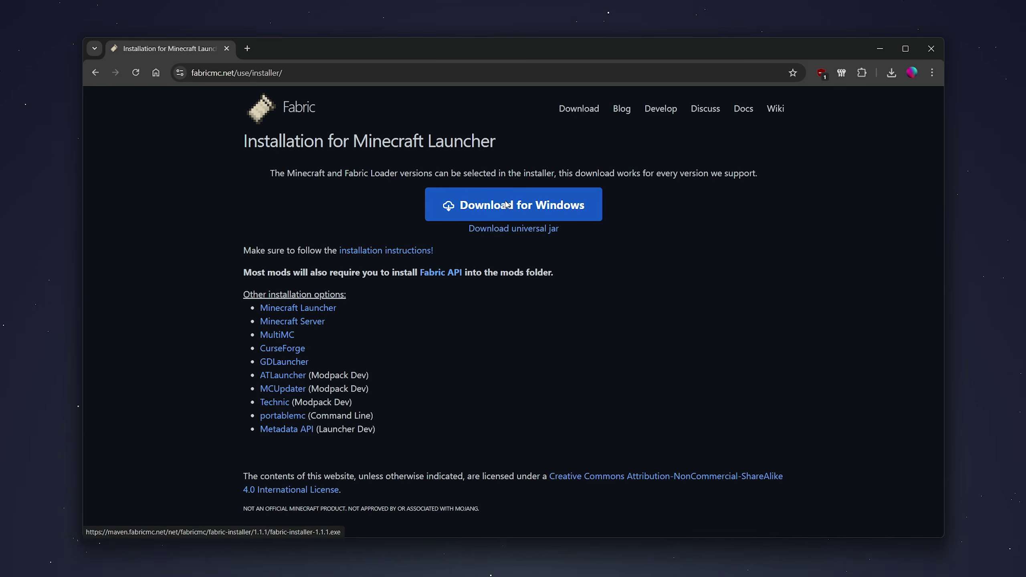
left_click(136, 145)
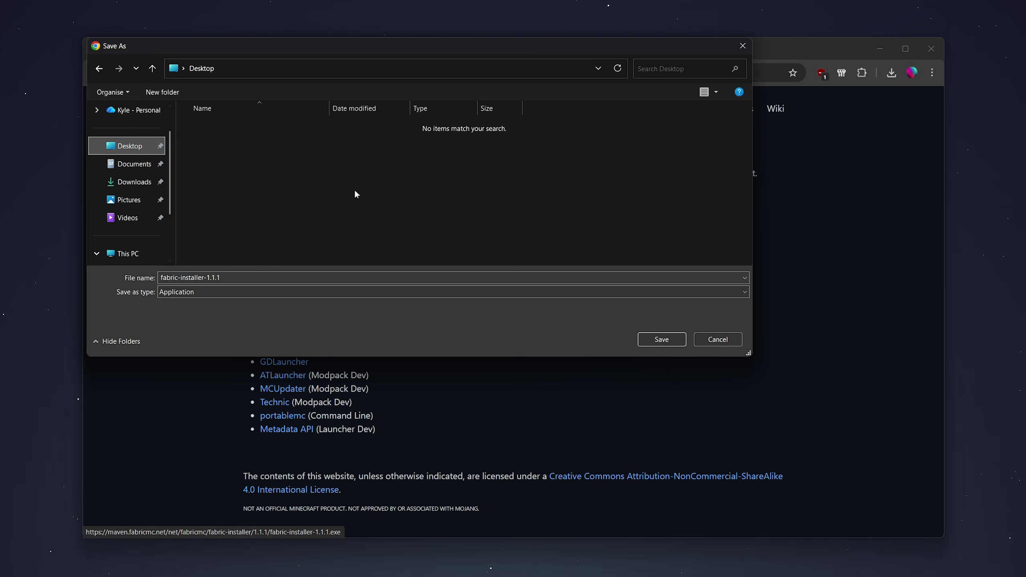
left_click(659, 339)
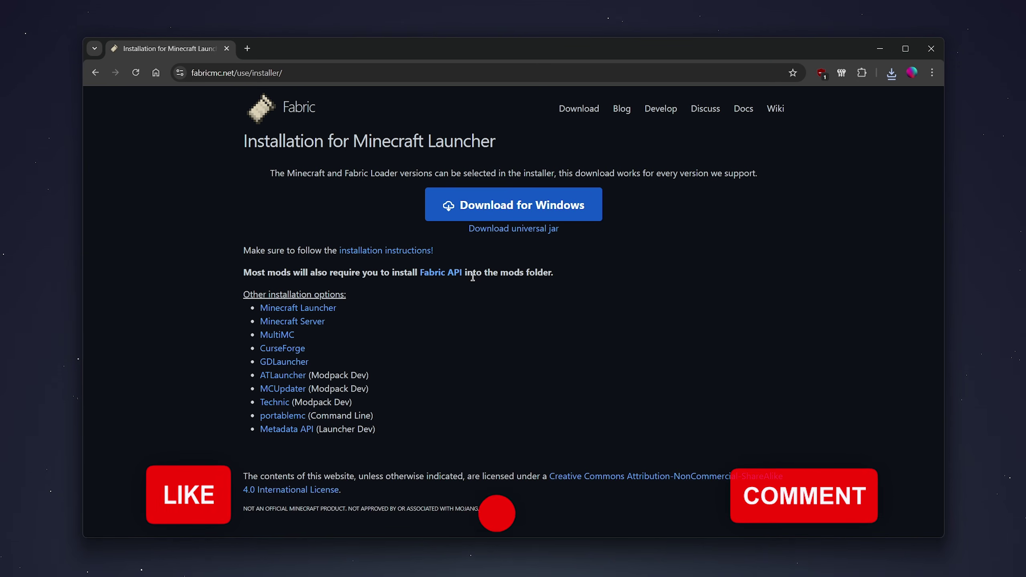
Step: Download the 26.1 release of Fabric API from its CurseForge files list, saving fabric-api-0.144.1+26.1 to the Desktop
left_click(443, 274)
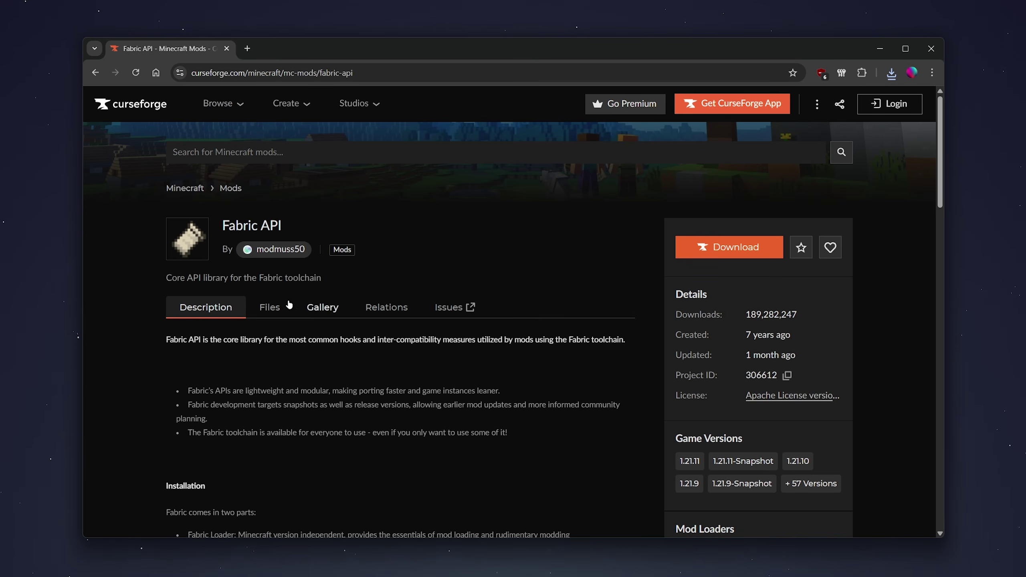
left_click(266, 309)
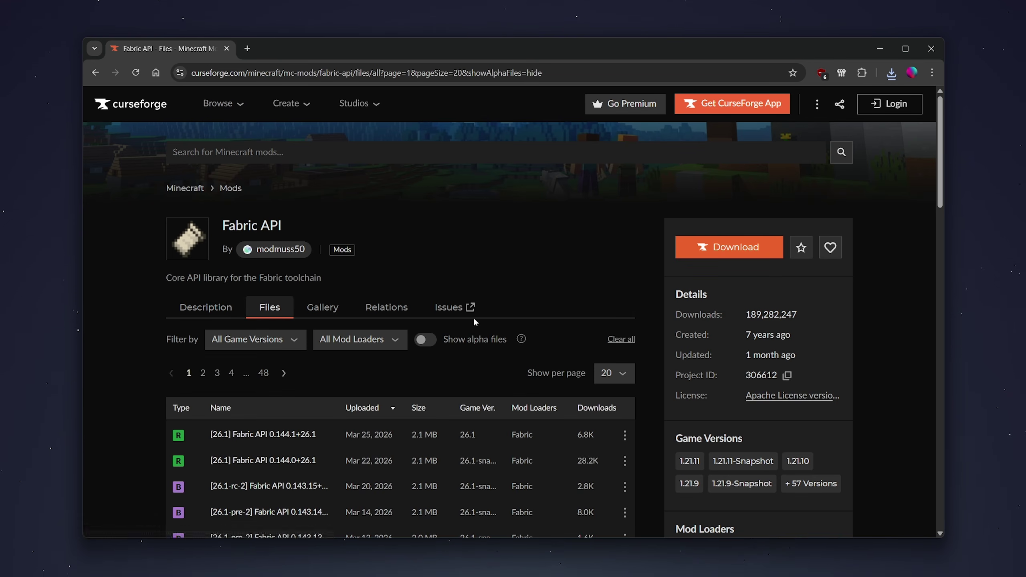
scroll(473, 317, "down", 5)
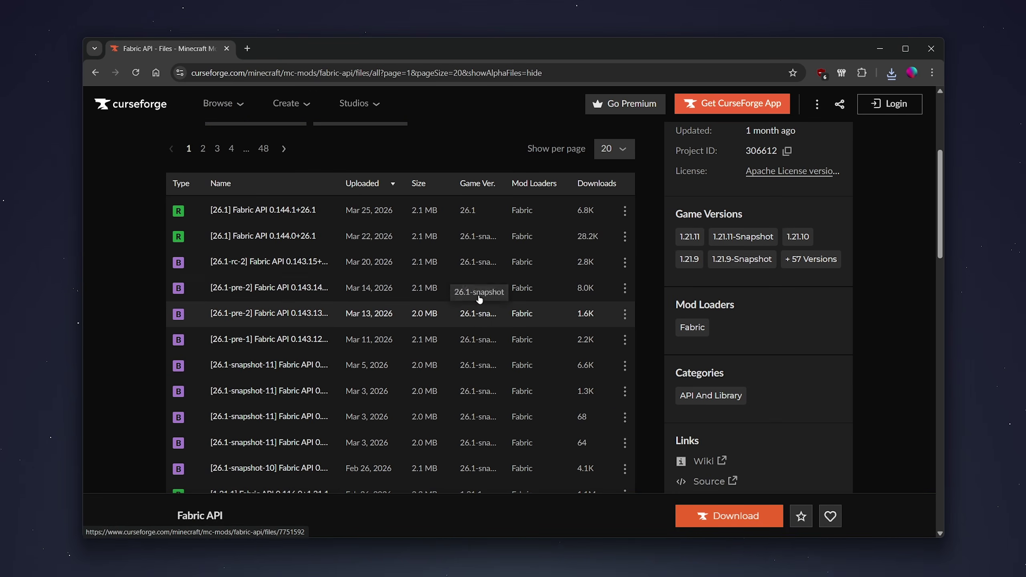
left_click(452, 213)
scroll(449, 298, "up", 5)
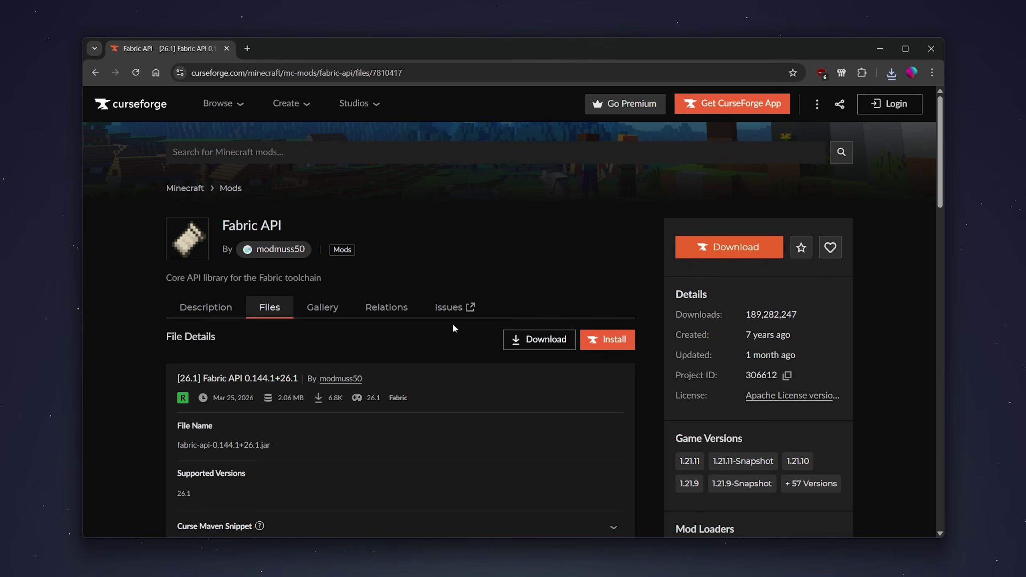
left_click(516, 341)
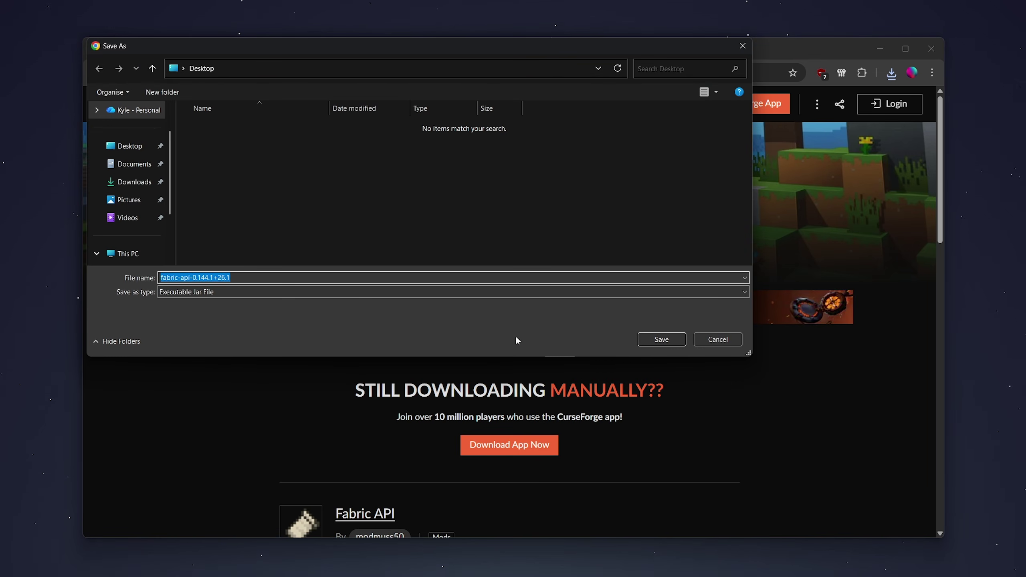
left_click(127, 147)
left_click(654, 334)
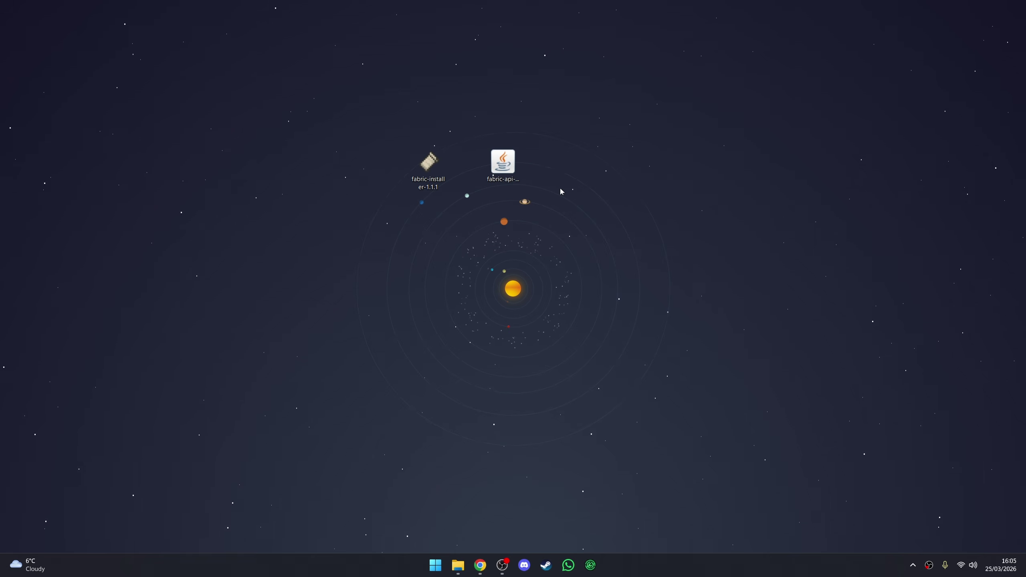
Step: Download the Fabric build of Sodium 0.8.7 for 26.1 from Modrinth, saving sodium-fabric-0.8.7+mc26.1 to the Desktop
left_click(480, 564)
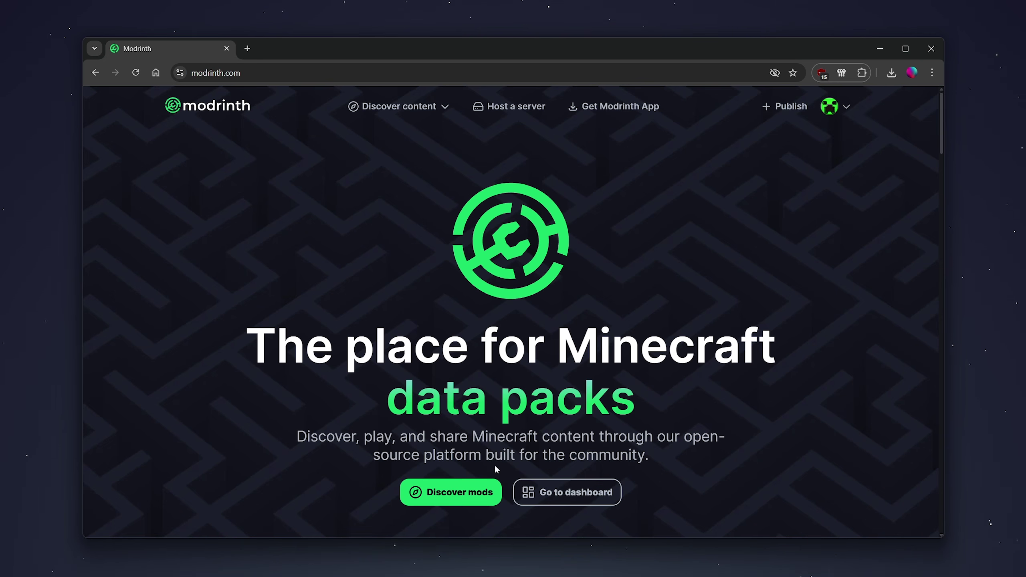
left_click(452, 492)
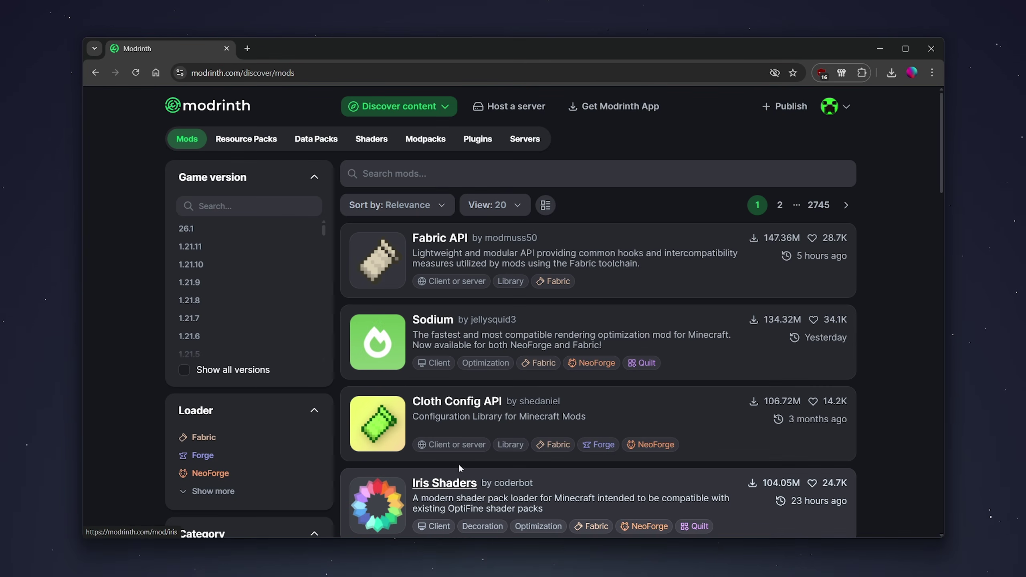
left_click(426, 324)
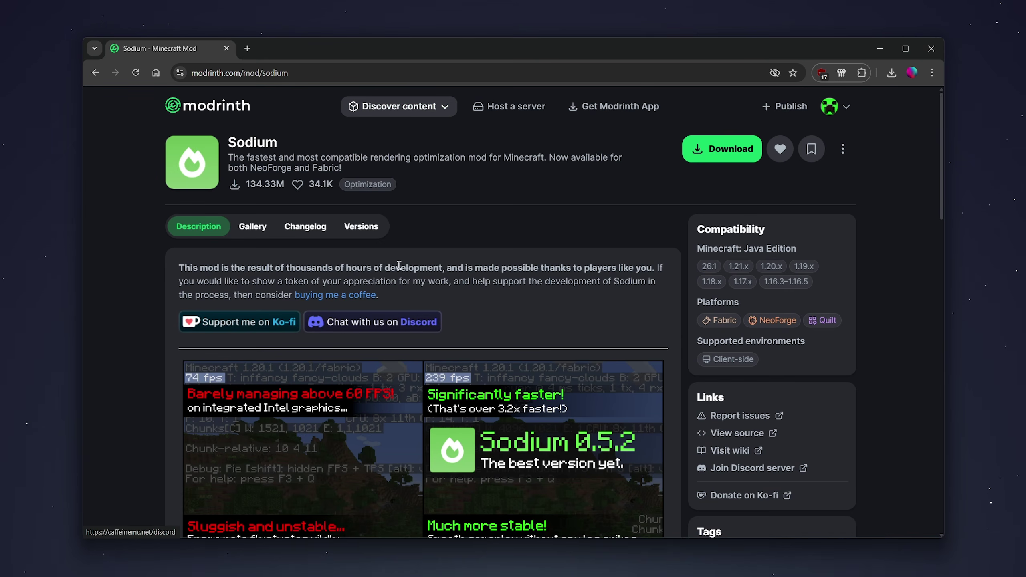
left_click(364, 228)
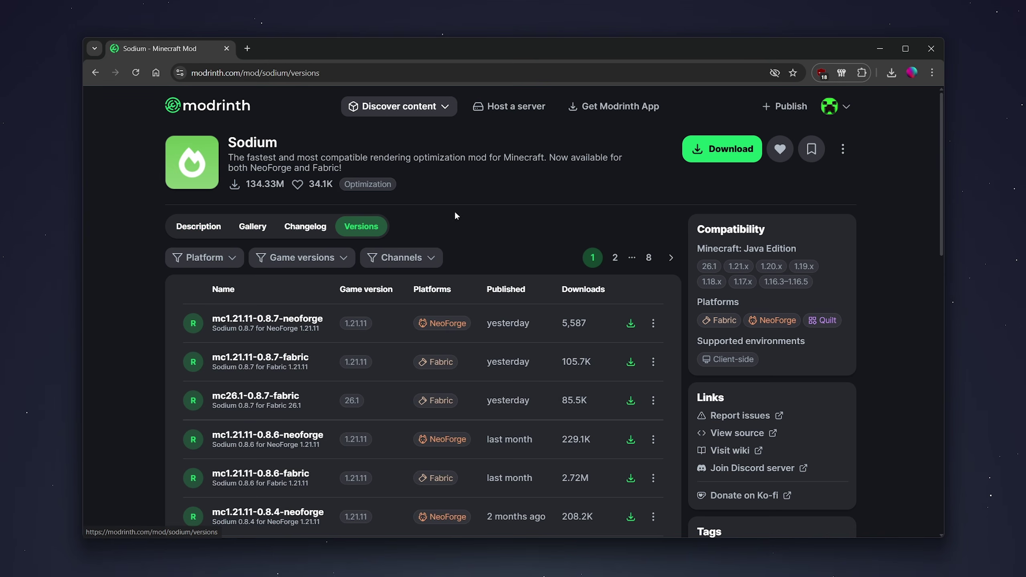
scroll(472, 192, "down", 2)
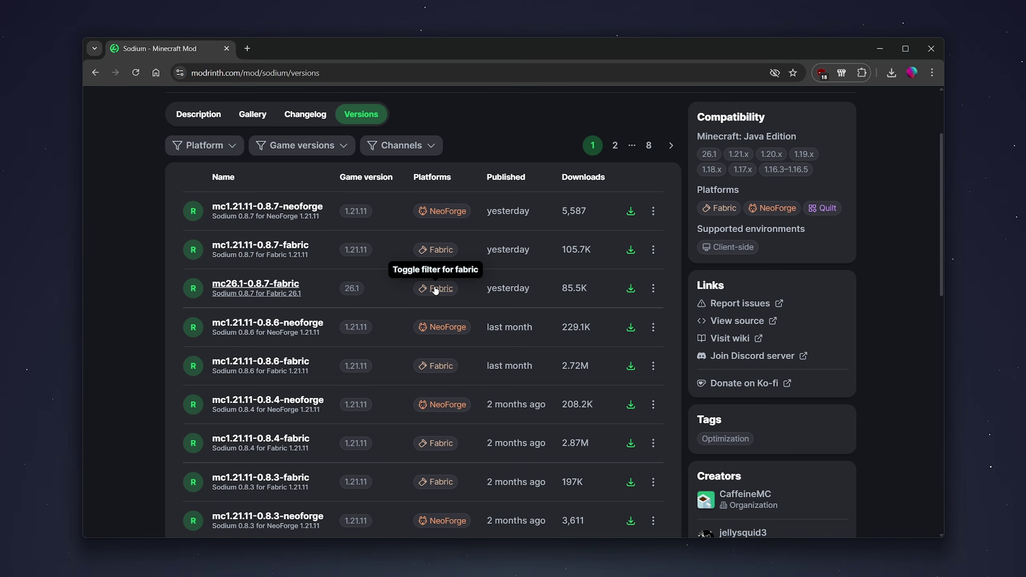
left_click(631, 289)
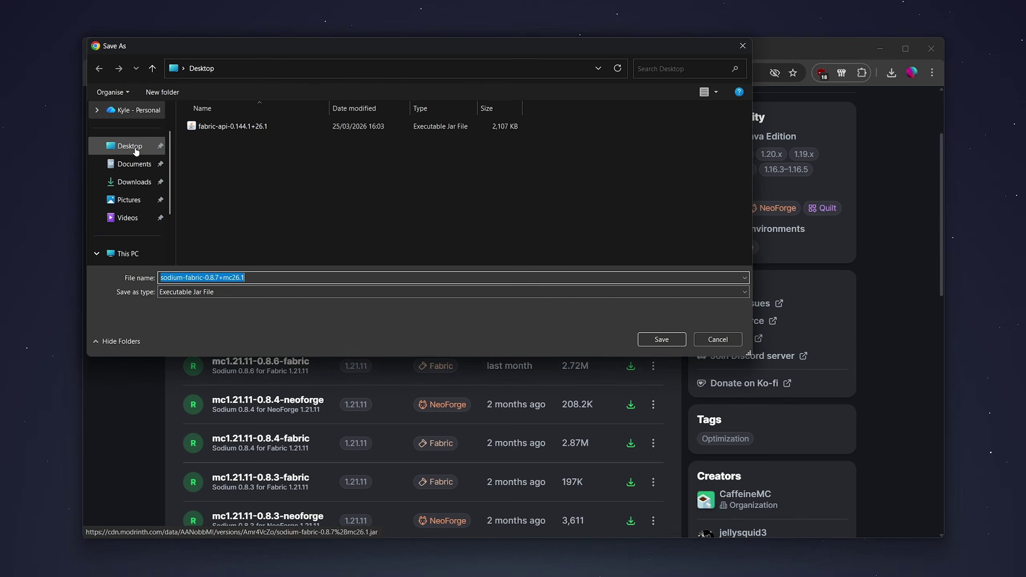
left_click(133, 148)
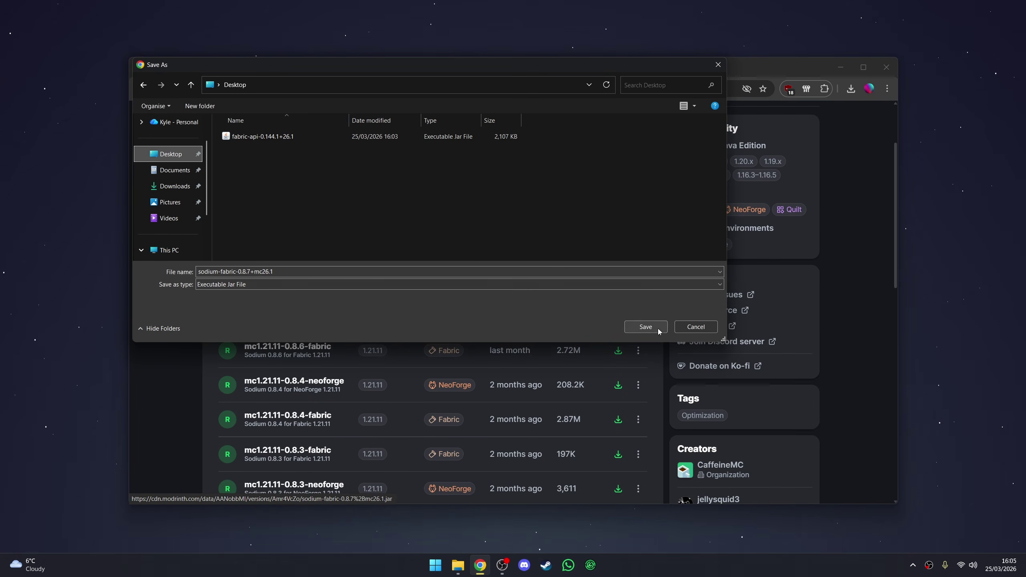
left_click(657, 329)
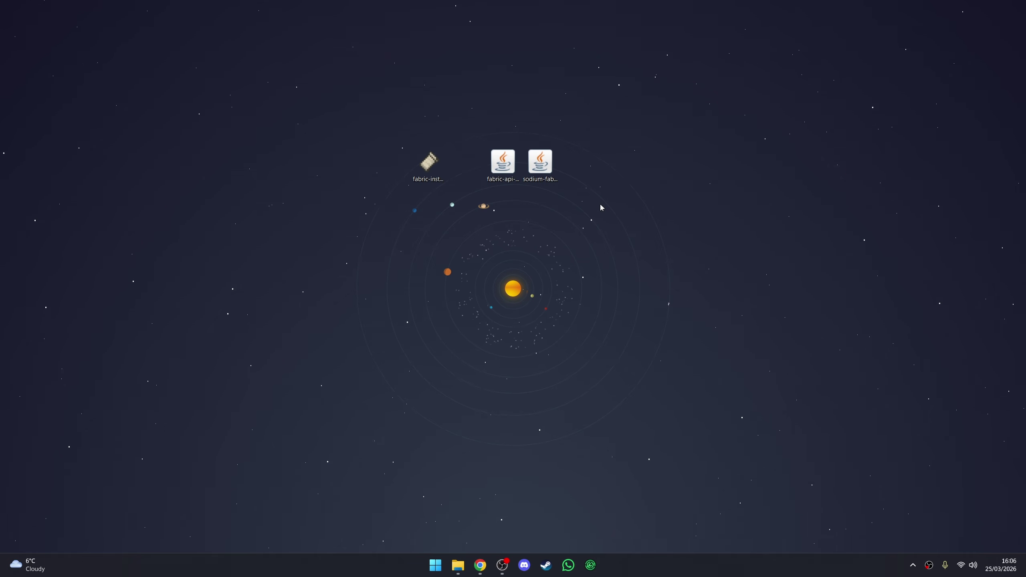
Step: Download the Fabric build of Iris Shaders 1.10.7 for 26.1 from Modrinth, saving iris-fabric-1.10.7+mc26.1 to the Desktop
left_click(480, 565)
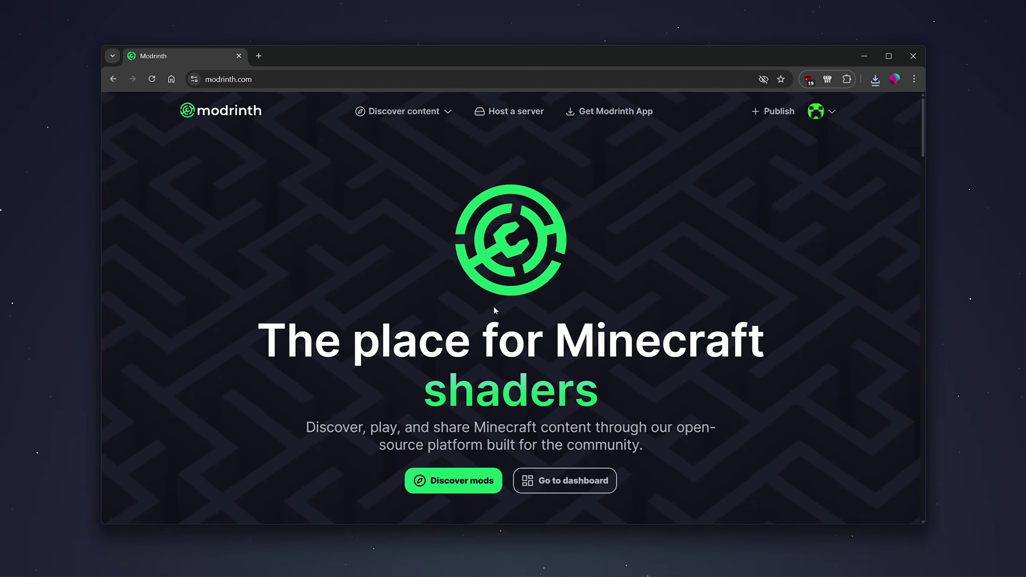
left_click(457, 480)
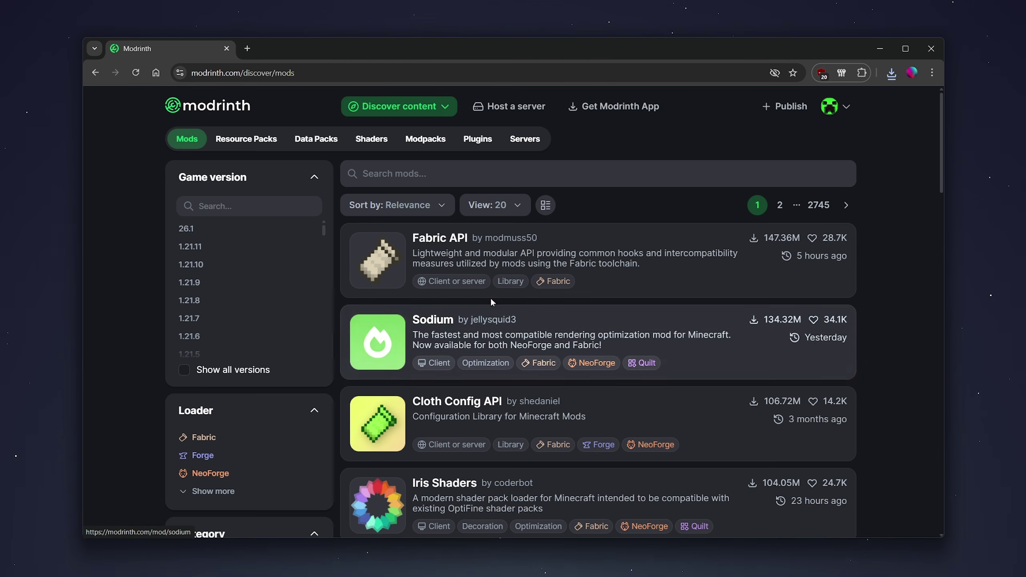
scroll(492, 302, "down", 4)
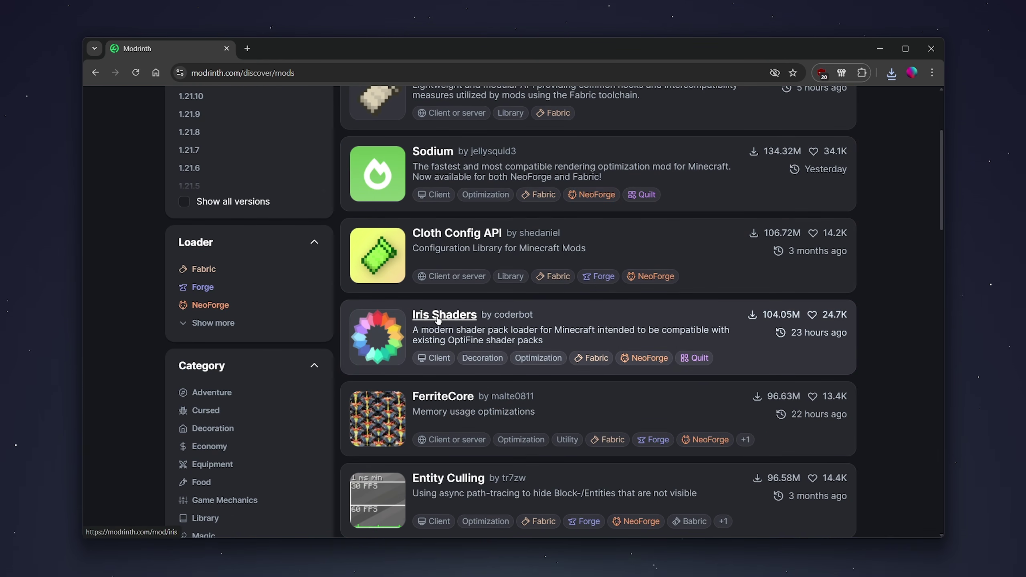
left_click(438, 321)
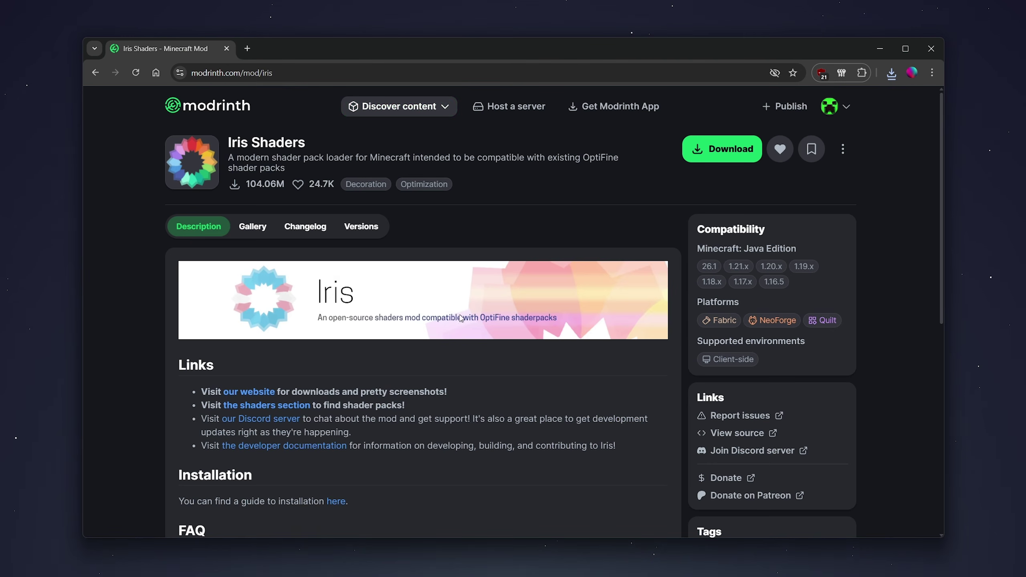
left_click(357, 229)
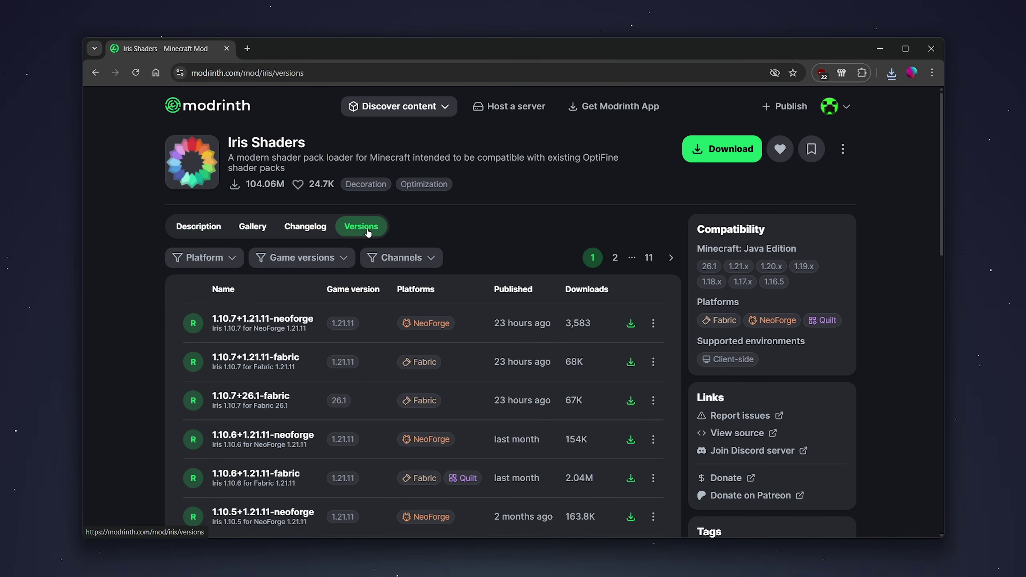
scroll(366, 232, "down", 2)
scroll(367, 235, "down", 1)
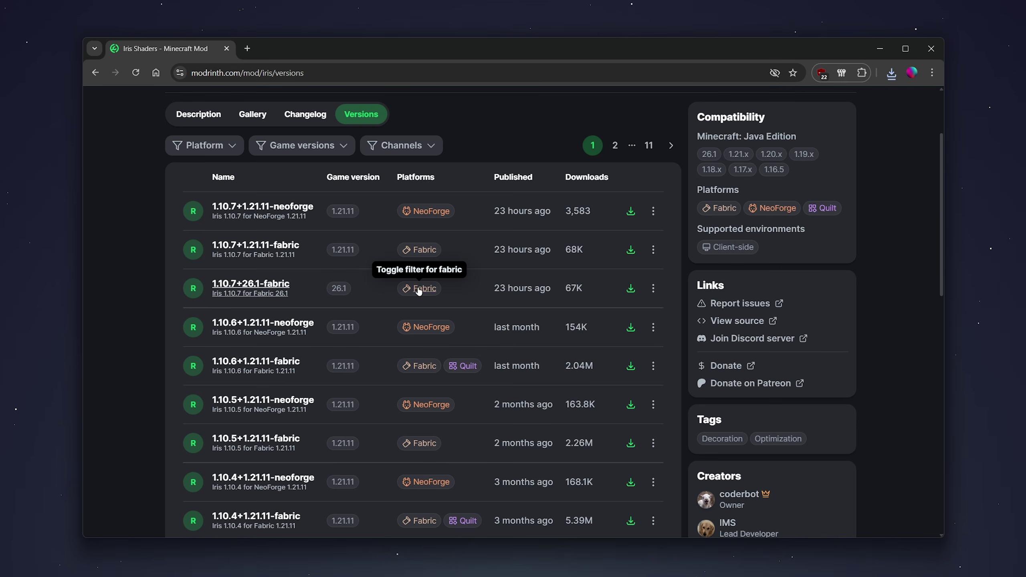
left_click(630, 289)
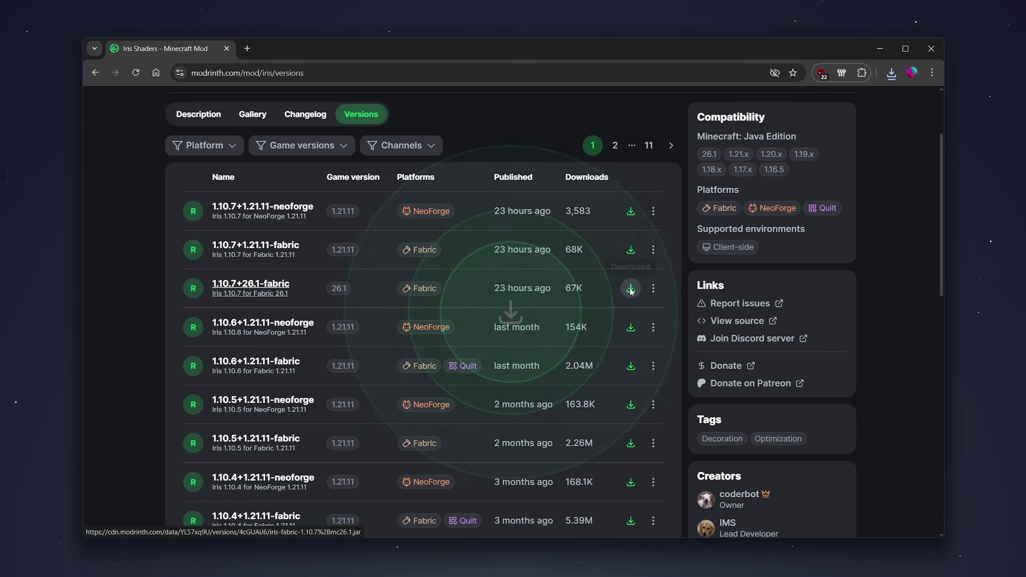
left_click(129, 146)
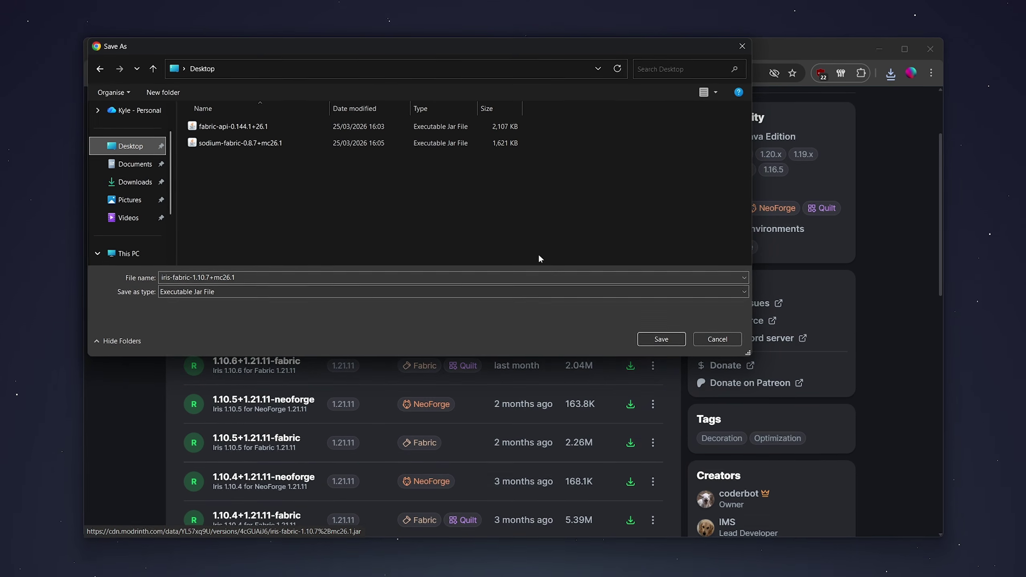
left_click(665, 333)
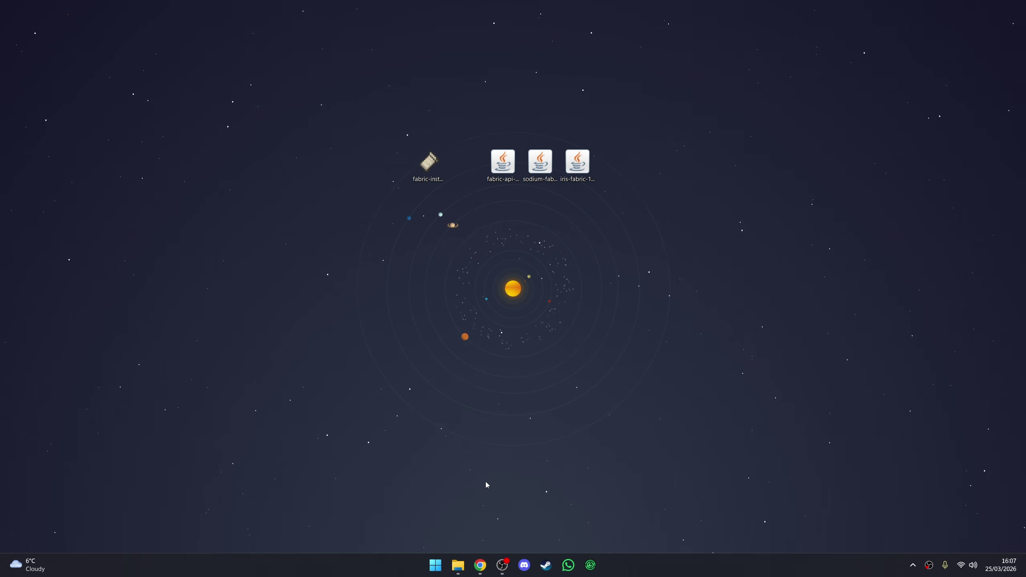
Step: Switch to Chrome, open the shaders catalogue on Modrinth and browse the available shader packs
left_click(479, 565)
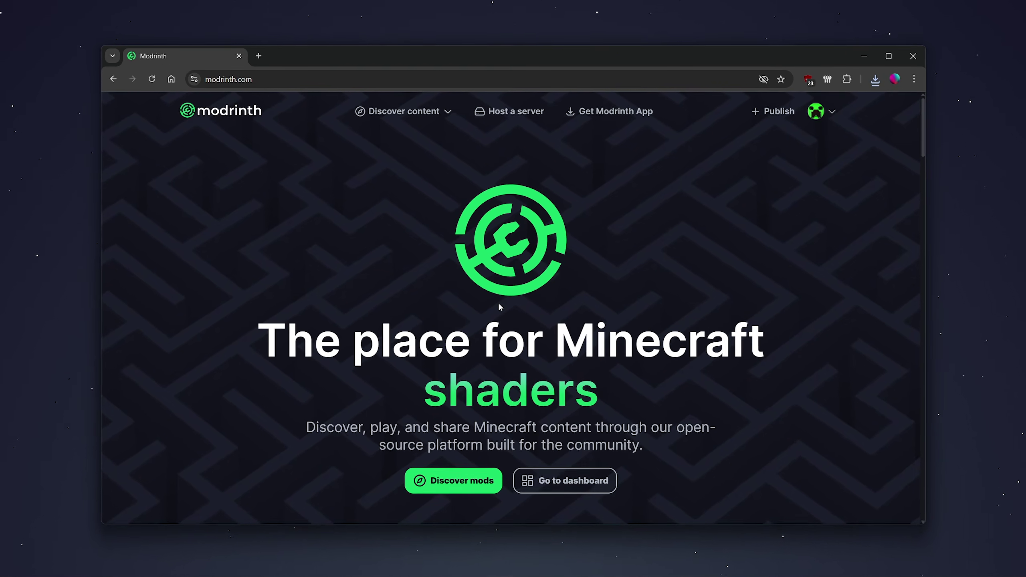
left_click(469, 455)
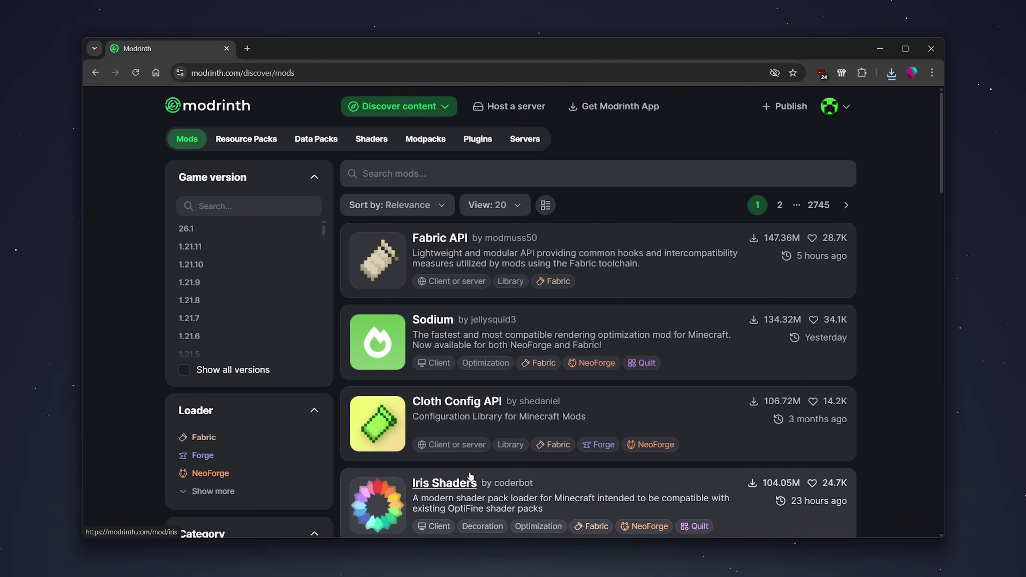
left_click(370, 145)
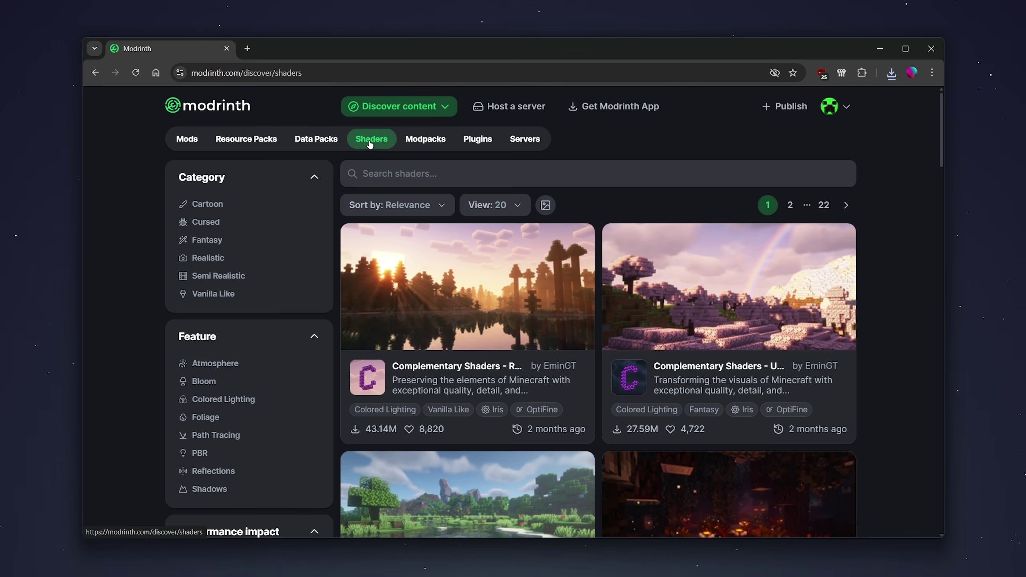
scroll(879, 279, "down", 7)
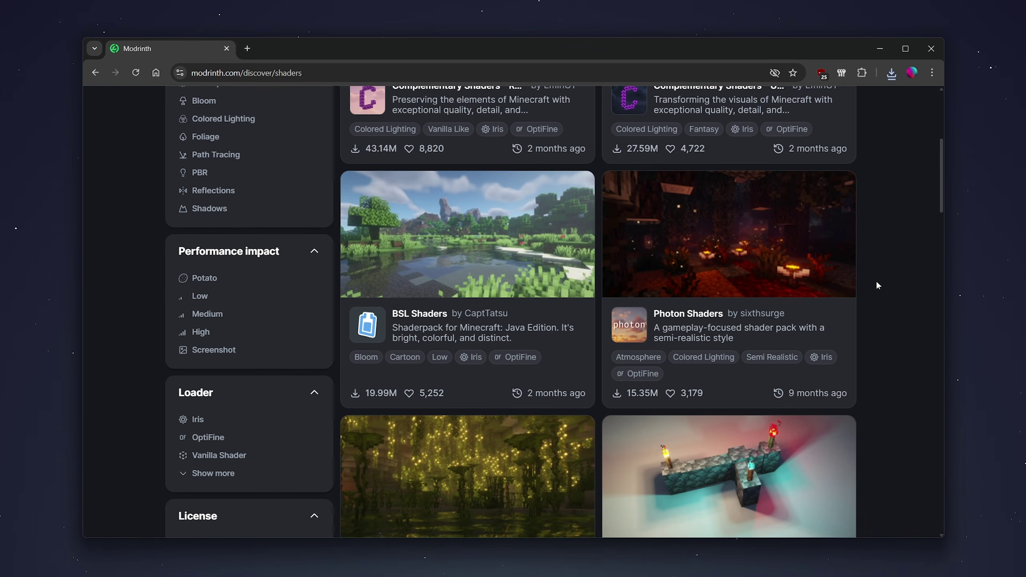
scroll(875, 280, "down", 10)
scroll(875, 281, "up", 10)
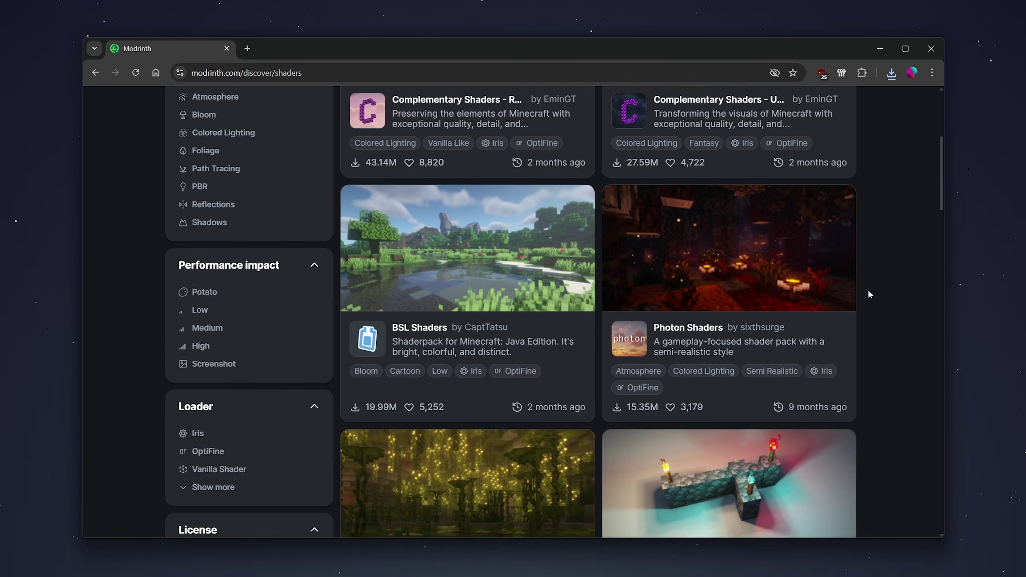
scroll(869, 294, "up", 5)
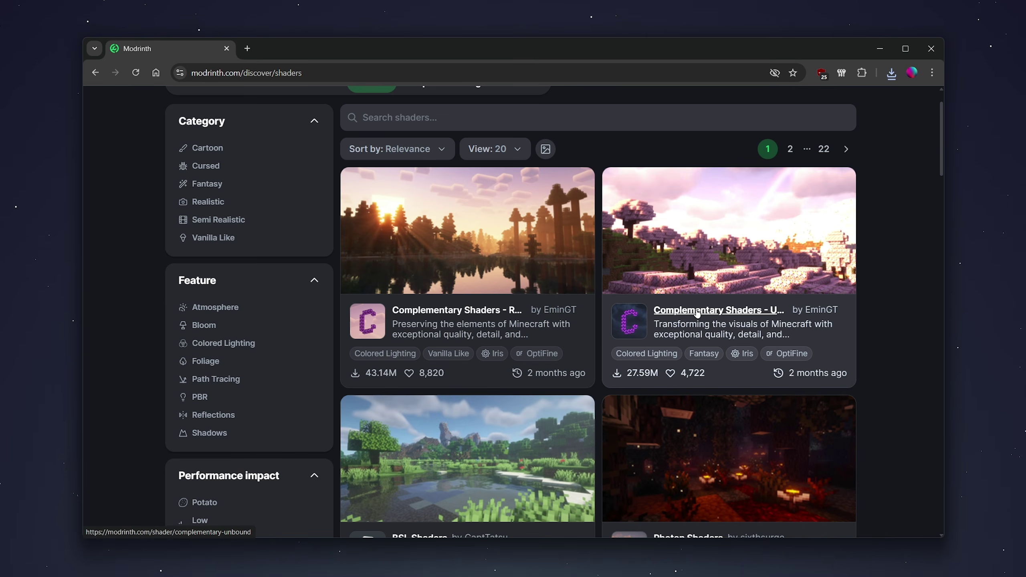
Step: Download version r5.7.1 of Complementary Shaders - Unbound from its versions list, saving ComplementaryUnbound_r5.7.1 to the Desktop
left_click(696, 313)
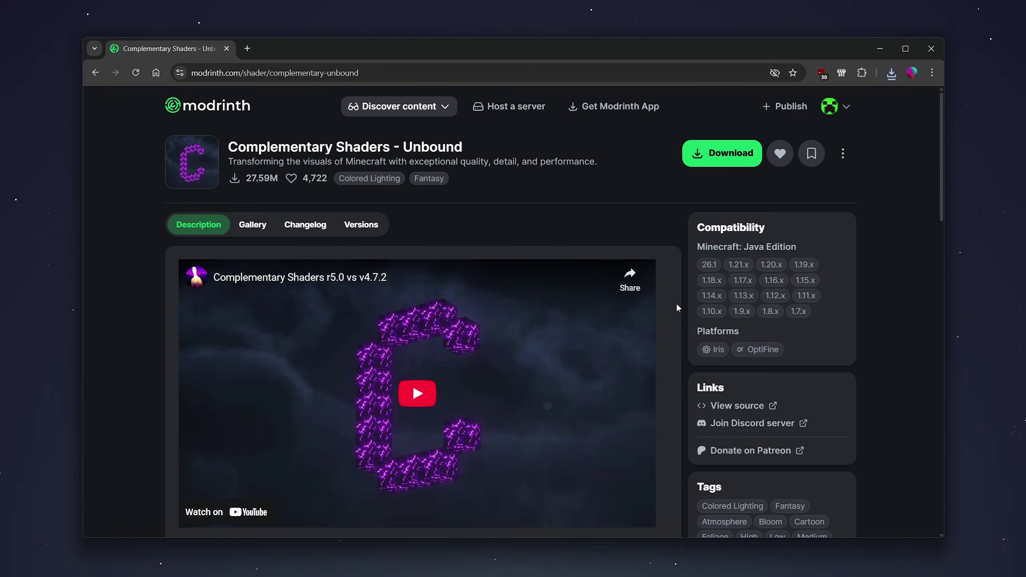
left_click(363, 225)
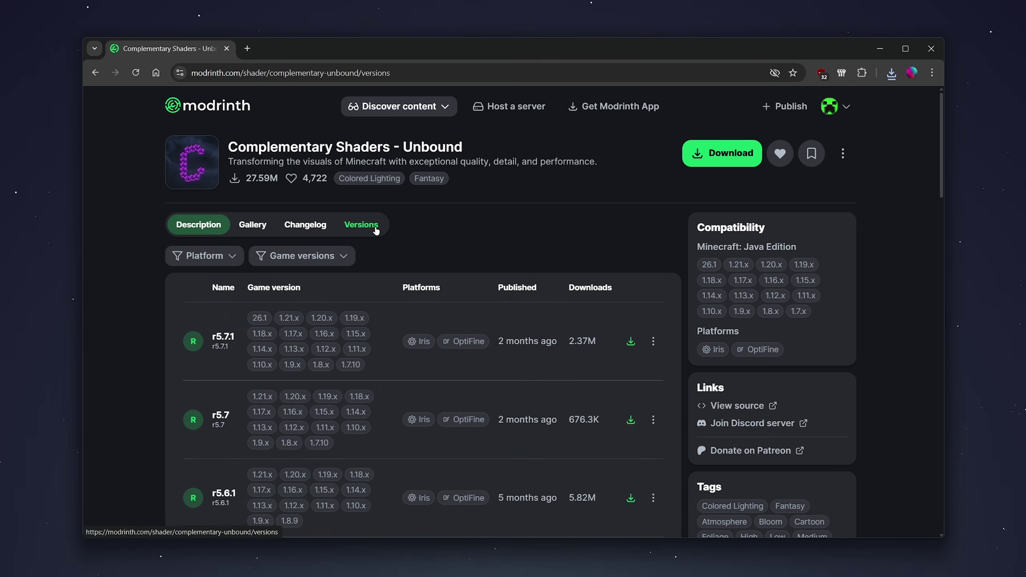
scroll(444, 226, "down", 1)
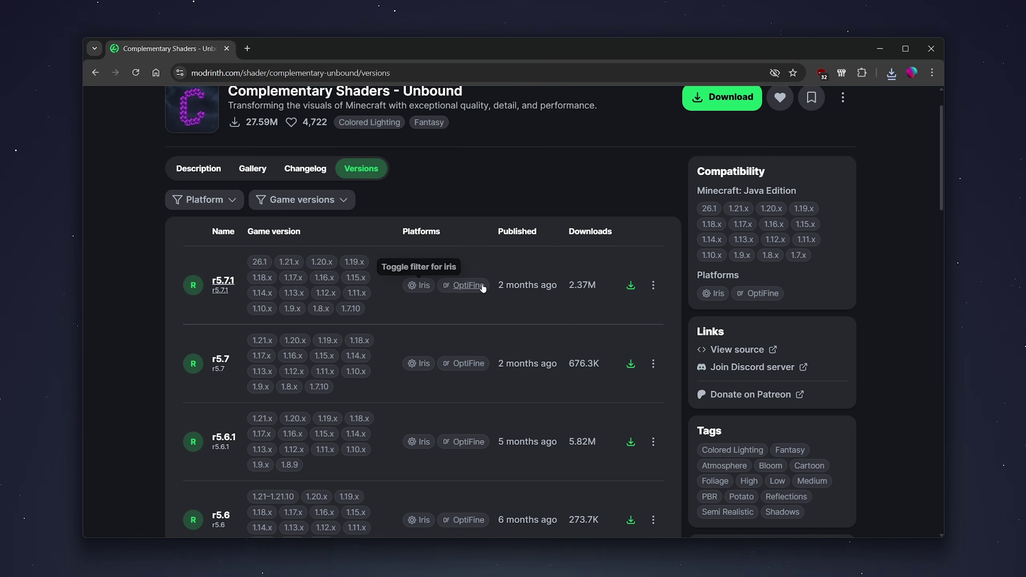
left_click(629, 286)
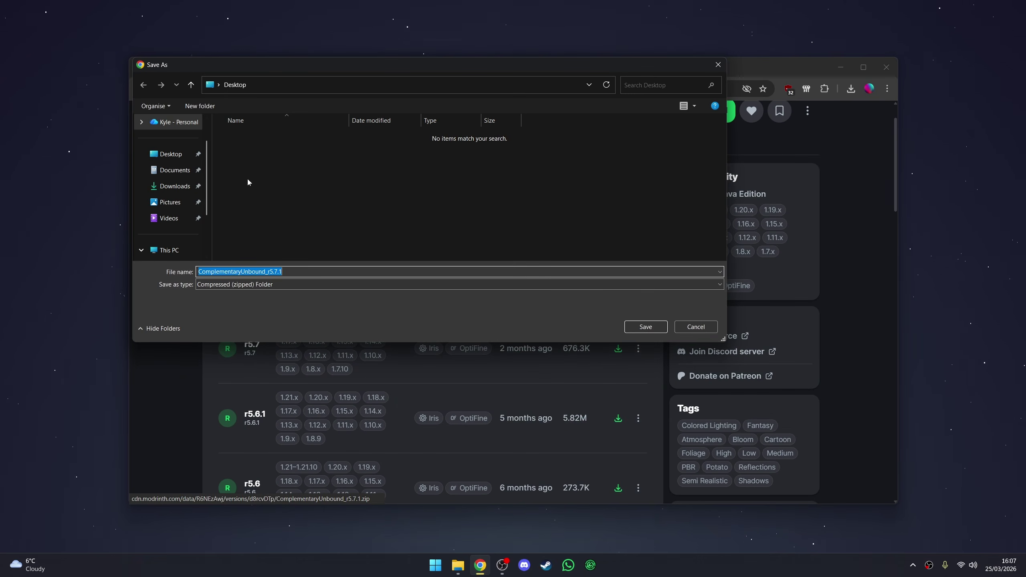
left_click(162, 154)
left_click(647, 326)
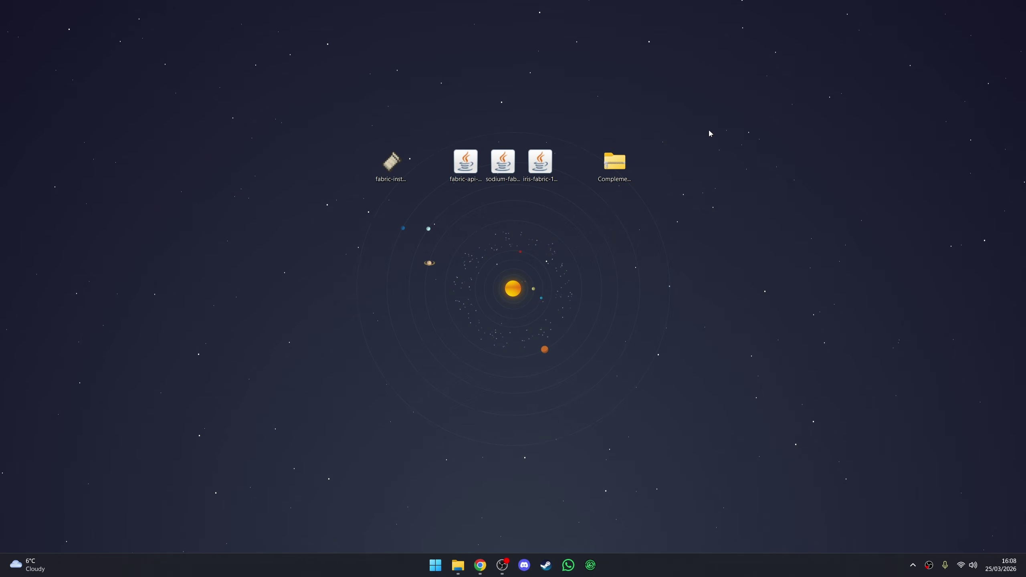
Step: Run the Fabric installer from the Desktop, install loader 0.18.4 for Minecraft 26.1 with a launcher profile, and close the installer
left_click_drag(719, 127, 342, 233)
left_click(571, 209)
double_click(389, 163)
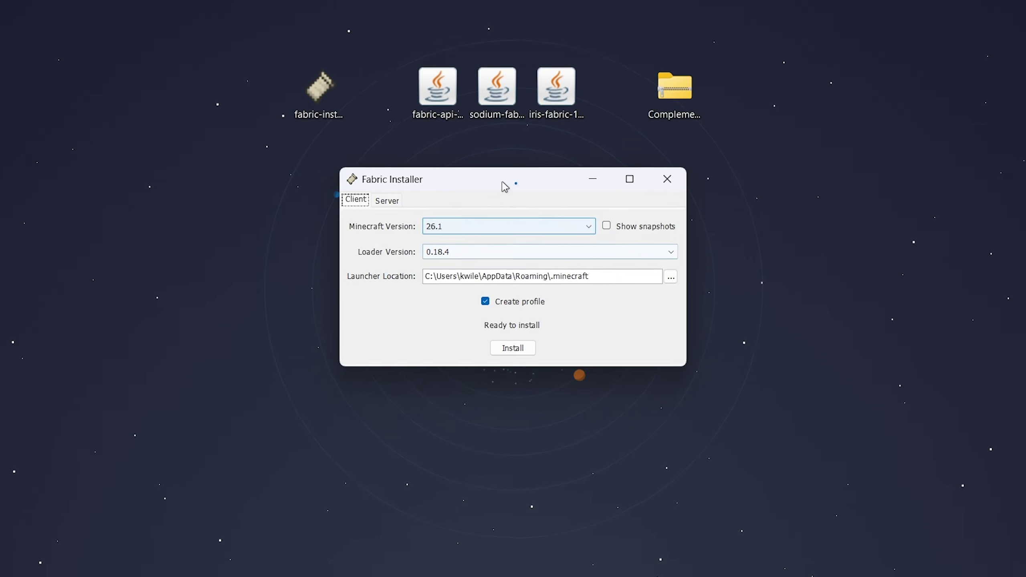
left_click(468, 222)
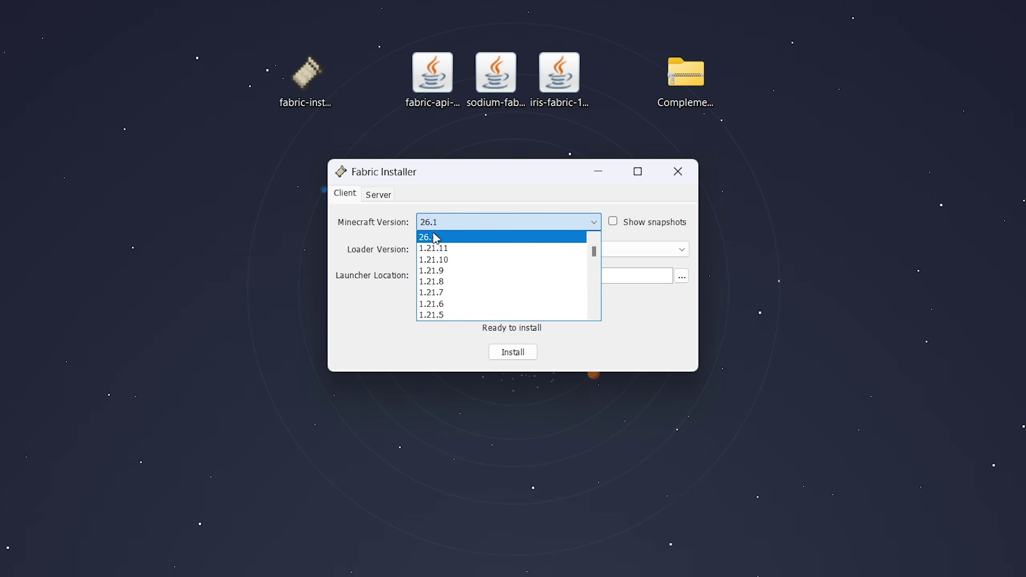
left_click(433, 242)
left_click(458, 250)
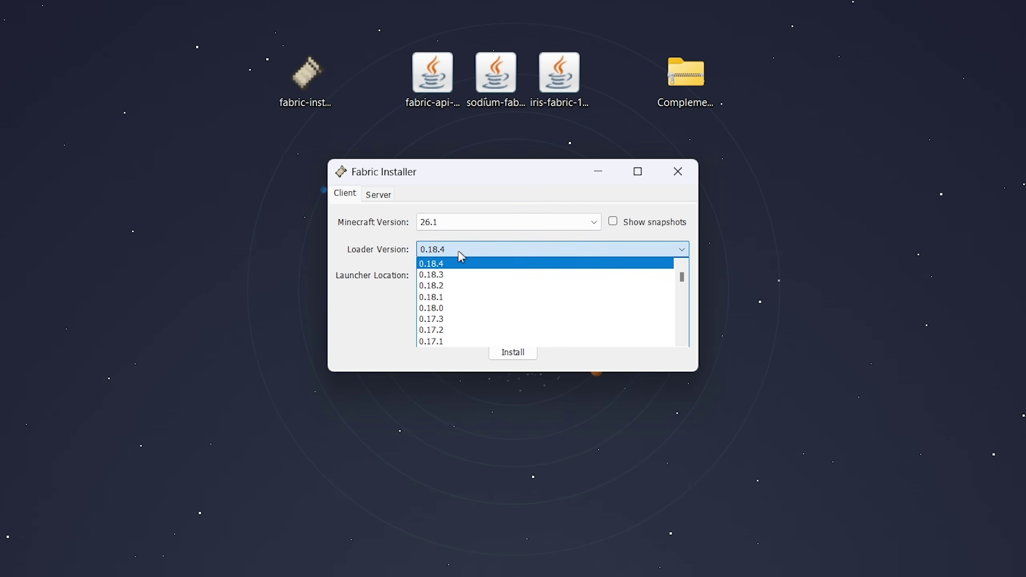
left_click(450, 265)
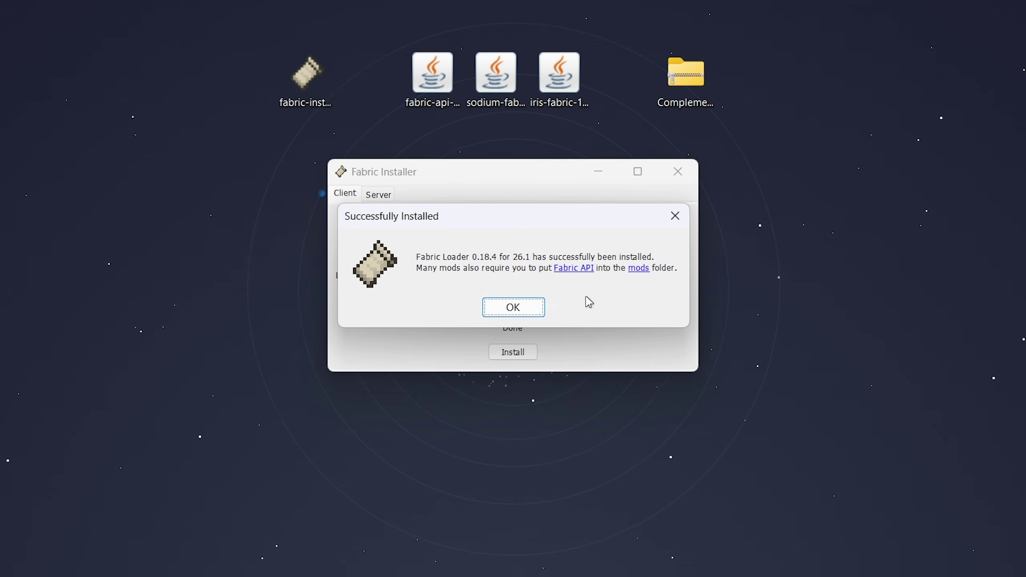
left_click(528, 307)
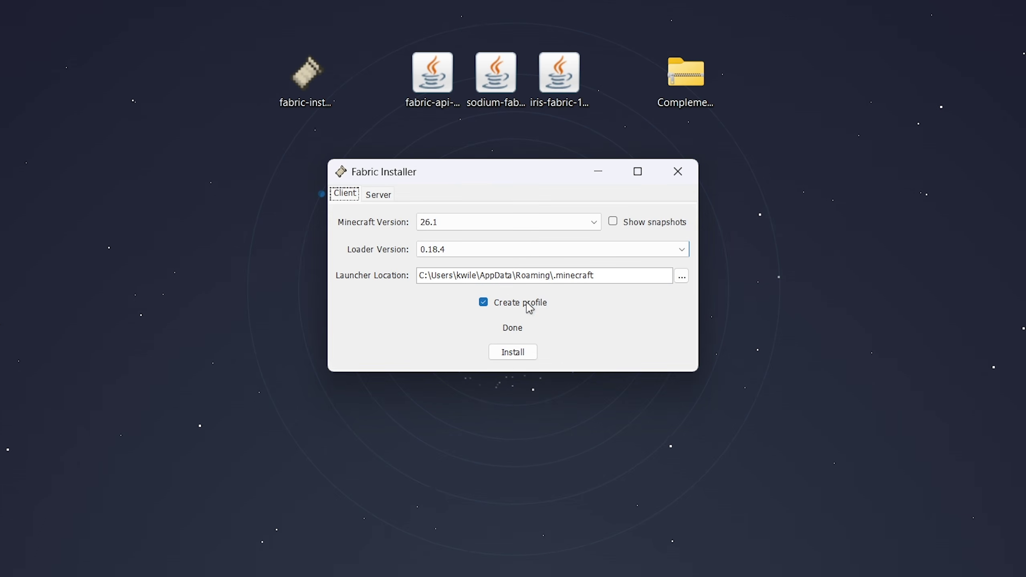
left_click(678, 171)
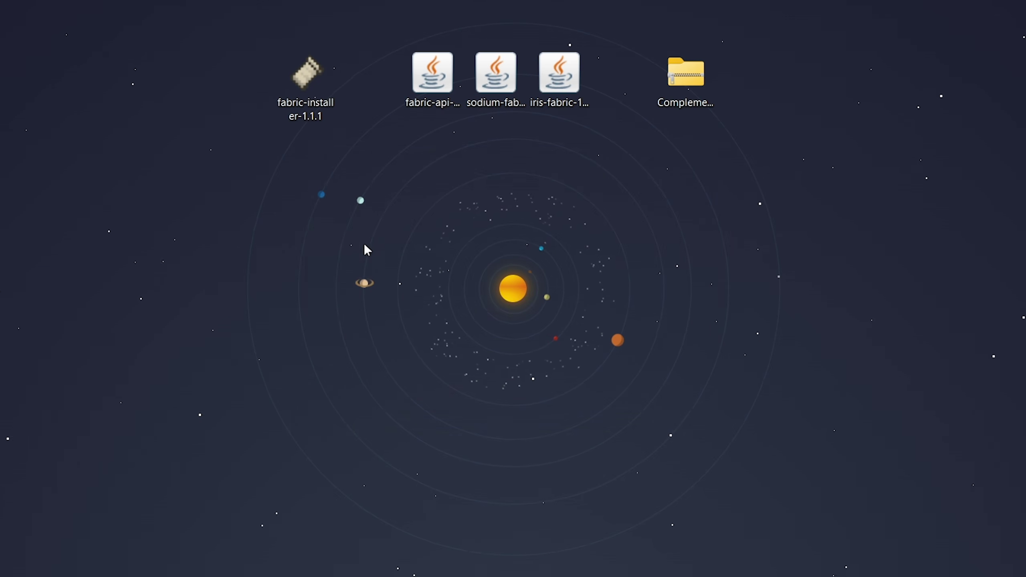
Step: Delete the Fabric installer file from the Desktop
left_click_drag(373, 257, 262, 40)
key("Delete")
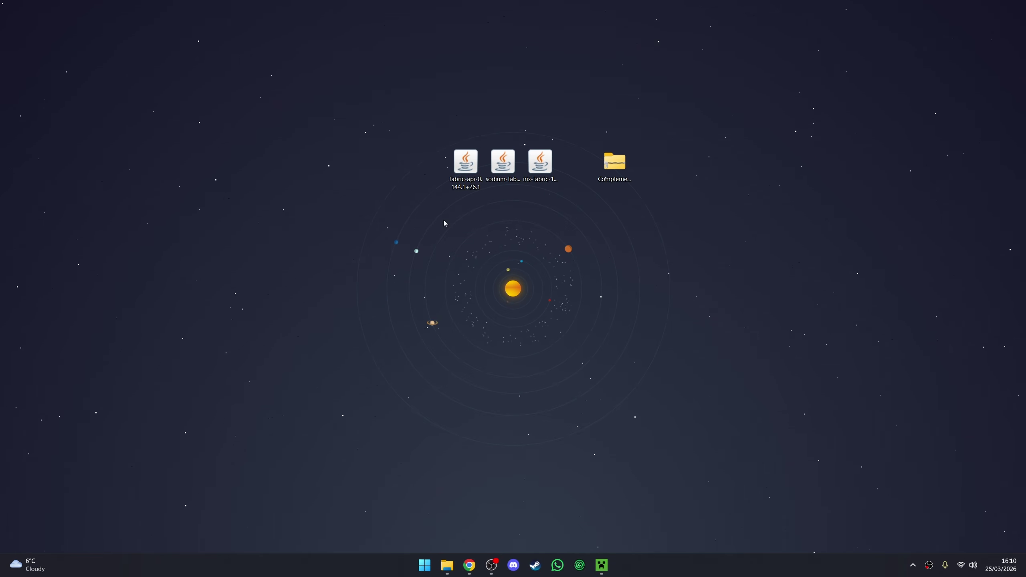
left_click_drag(406, 94, 474, 204)
left_click_drag(491, 105, 584, 211)
left_click(583, 210)
Step: Switch to the Minecraft Launcher and open the mods folder inside the fabric-loader-26.1 installation's folder
left_click(602, 565)
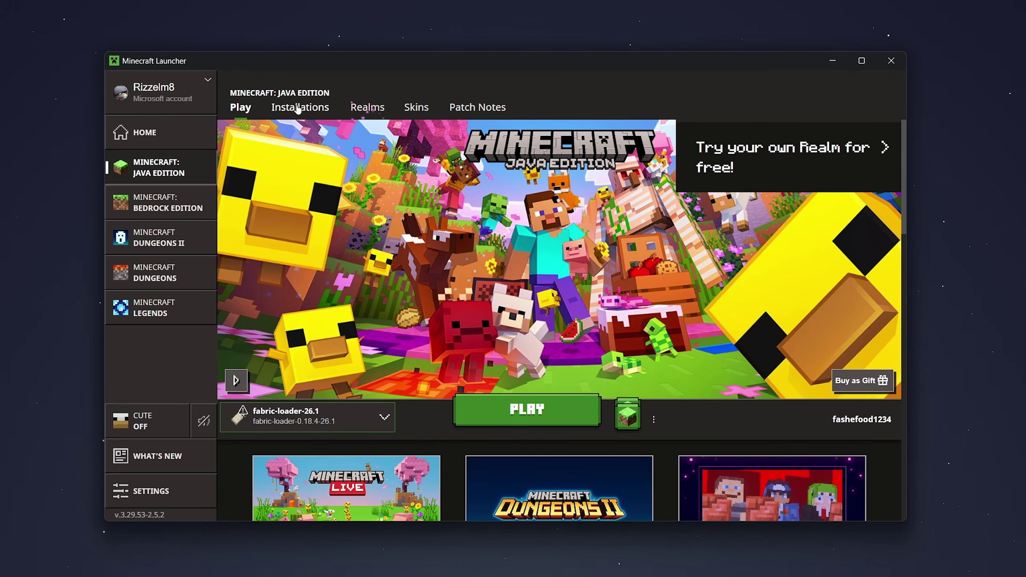
left_click(299, 109)
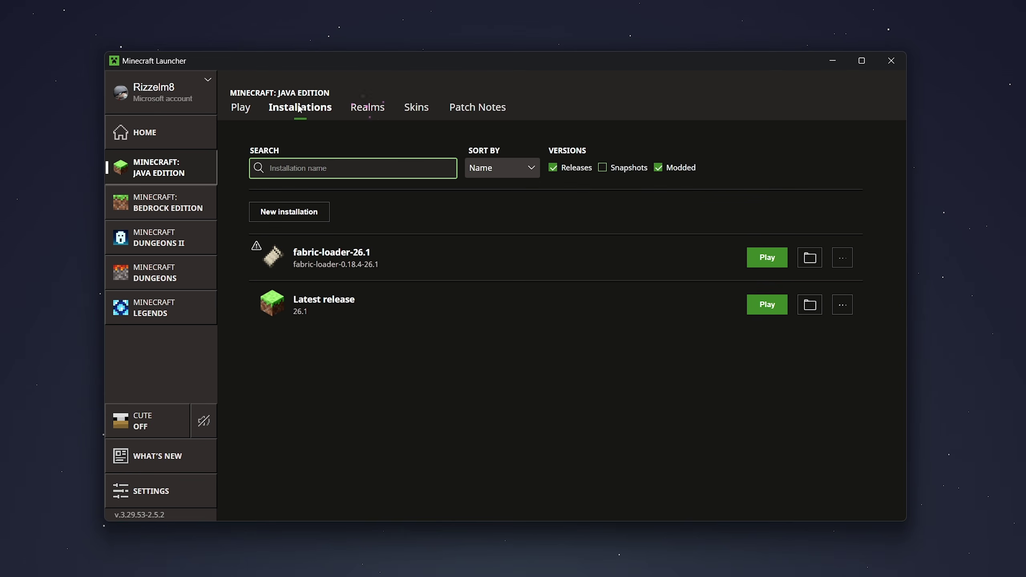
left_click(810, 258)
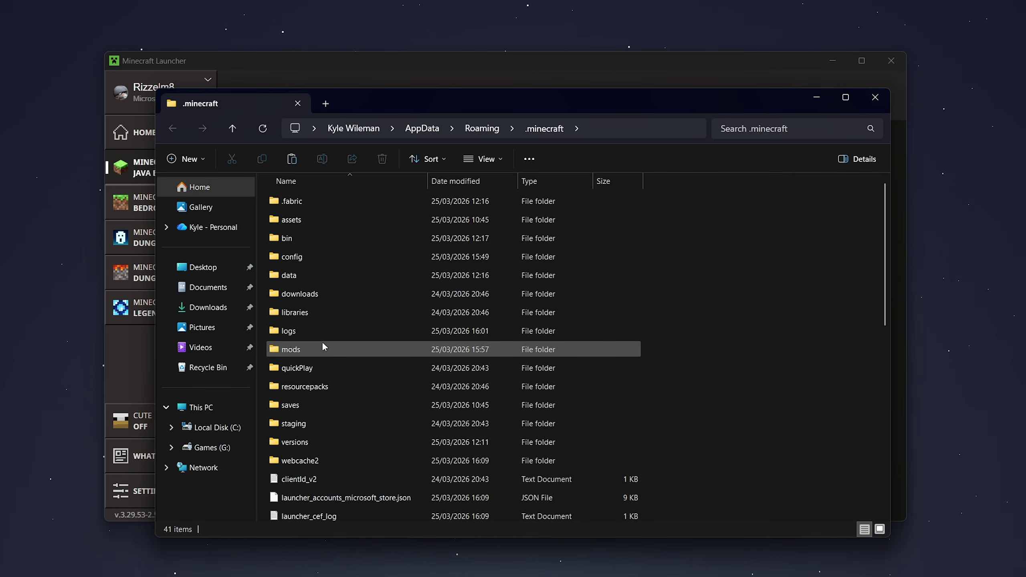
double_click(290, 349)
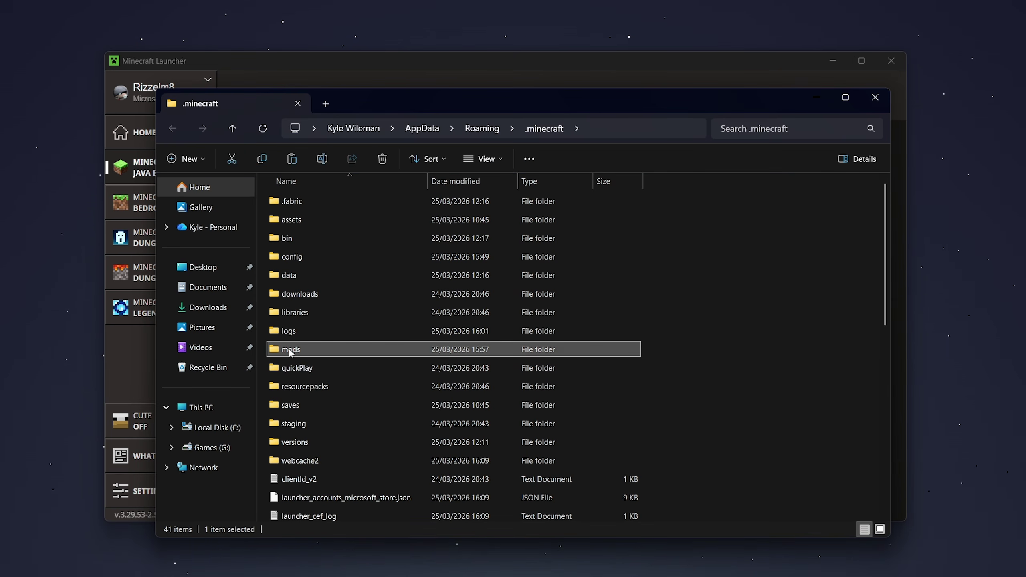
Step: Move the Fabric API, Iris and Sodium jar files from the Desktop into the mods folder and close File Explorer
left_click(323, 102)
left_click(203, 267)
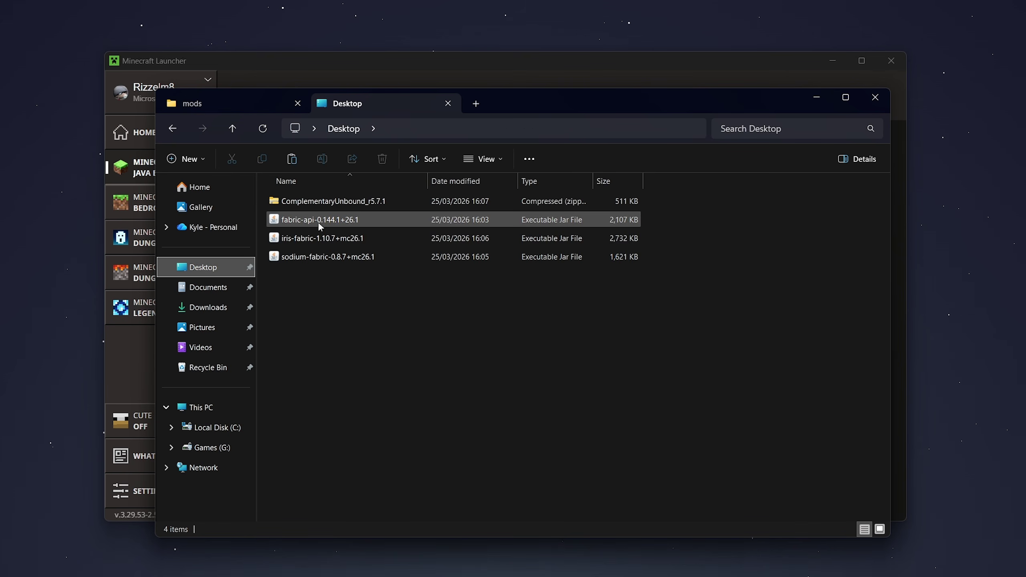
left_click(318, 222)
left_click(320, 240, "ctrl")
left_click(323, 256, "ctrl")
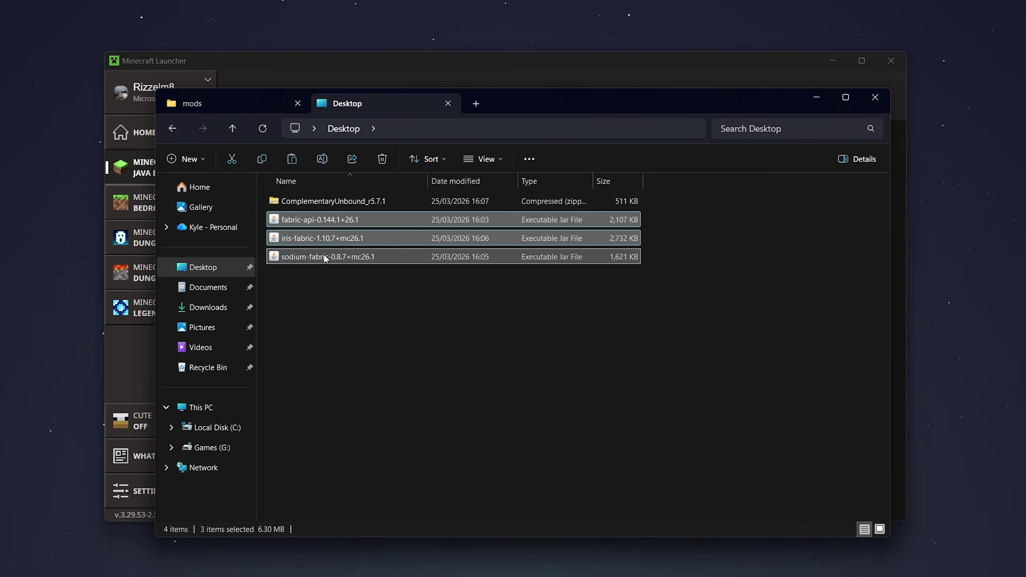
left_click_drag(326, 259, 410, 320)
left_click(426, 319)
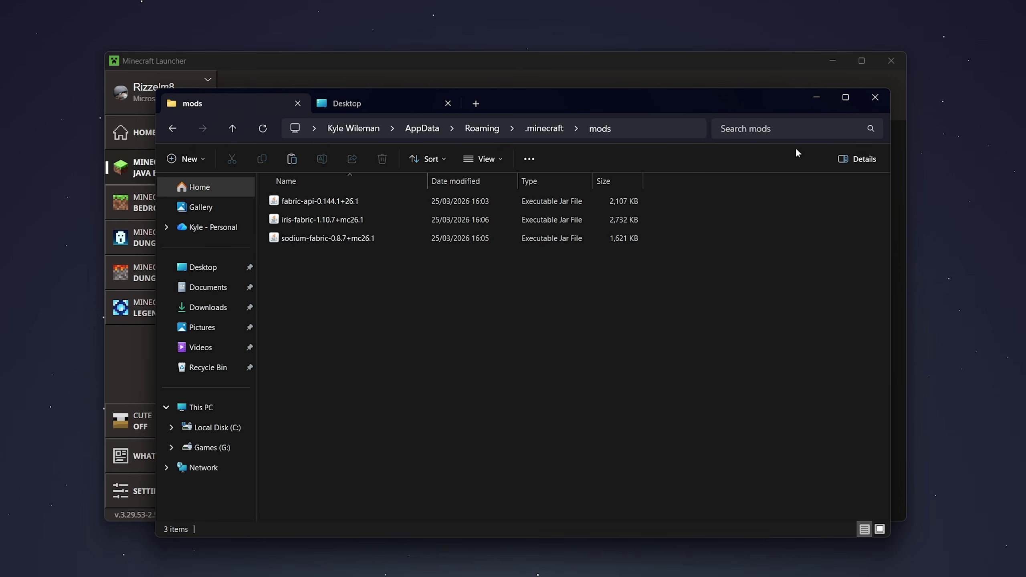
left_click(877, 103)
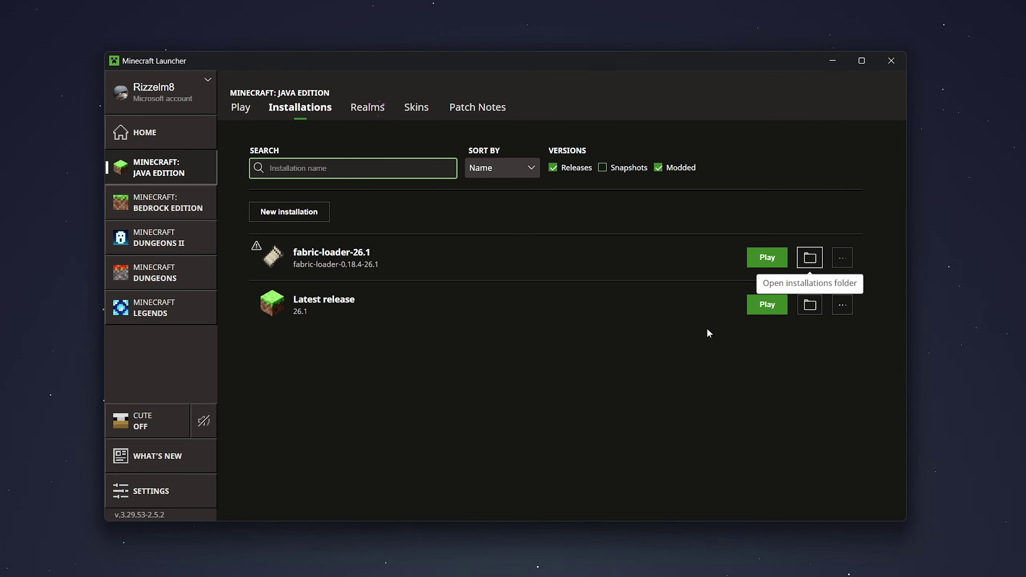
Step: Choose the fabric-loader-26.1 installation in the Minecraft Launcher and start the game with it
left_click(260, 122)
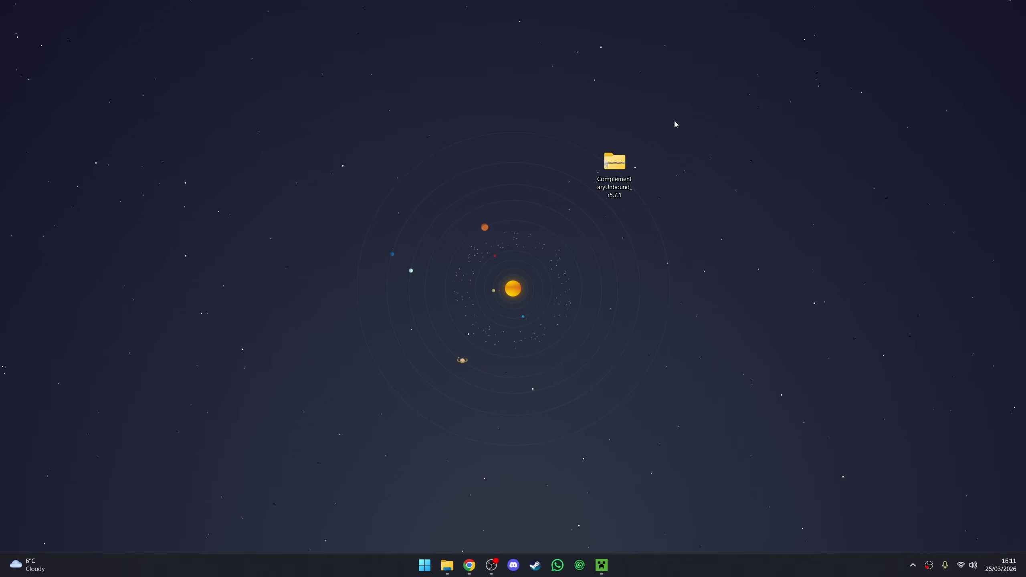
left_click_drag(679, 121, 559, 214)
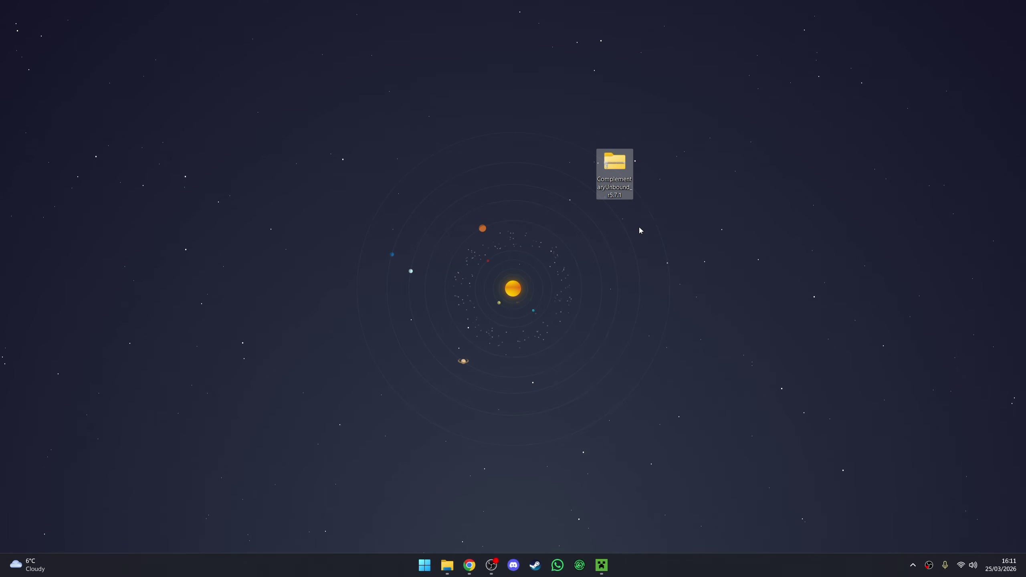
left_click(607, 563)
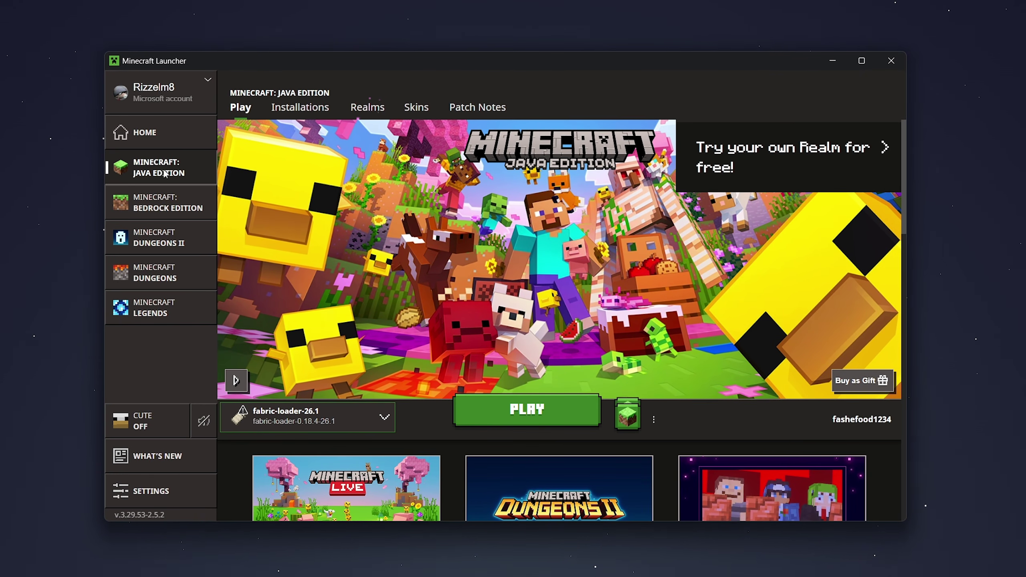
left_click(322, 422)
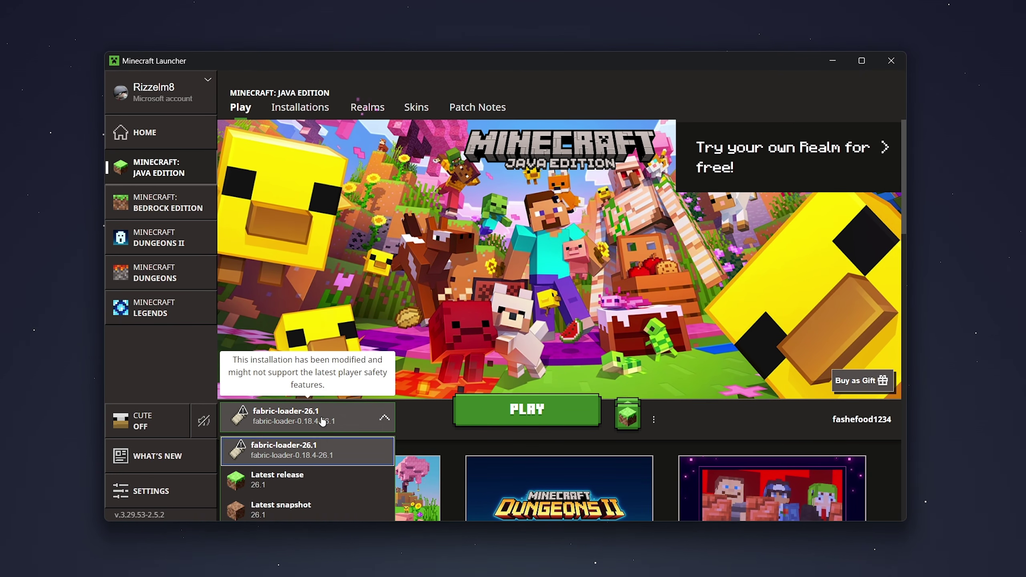
left_click(273, 456)
left_click(517, 411)
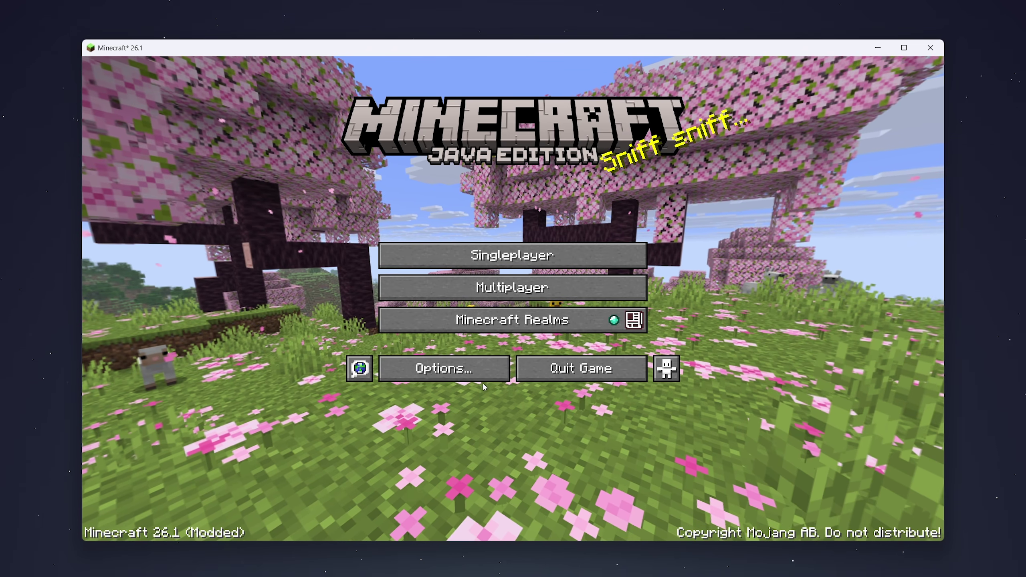
Step: Go to the Iris shader packs screen in Minecraft's video settings and open the shader pack folder
left_click(479, 370)
left_click(472, 223)
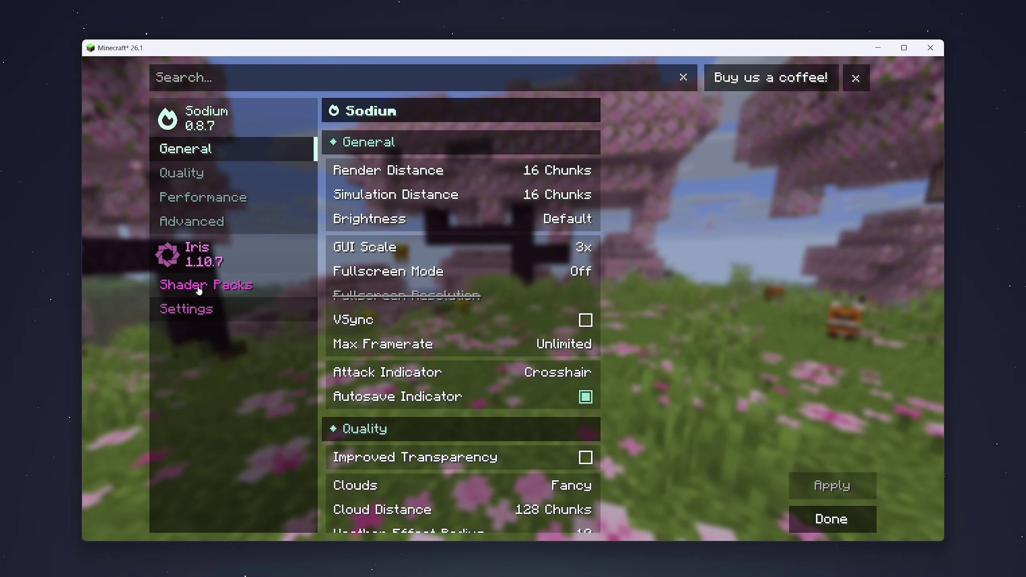
left_click(199, 287)
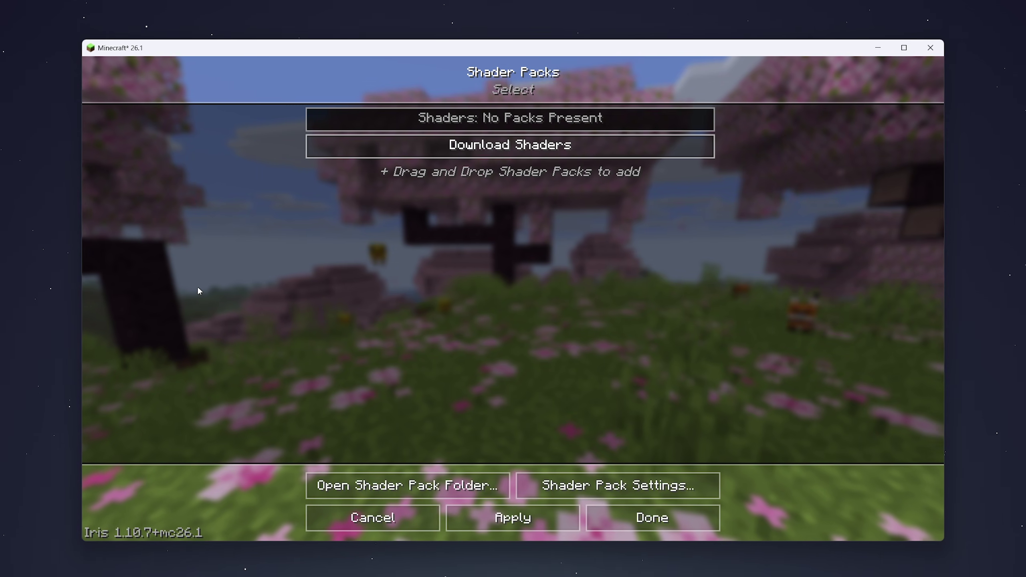
left_click(363, 485)
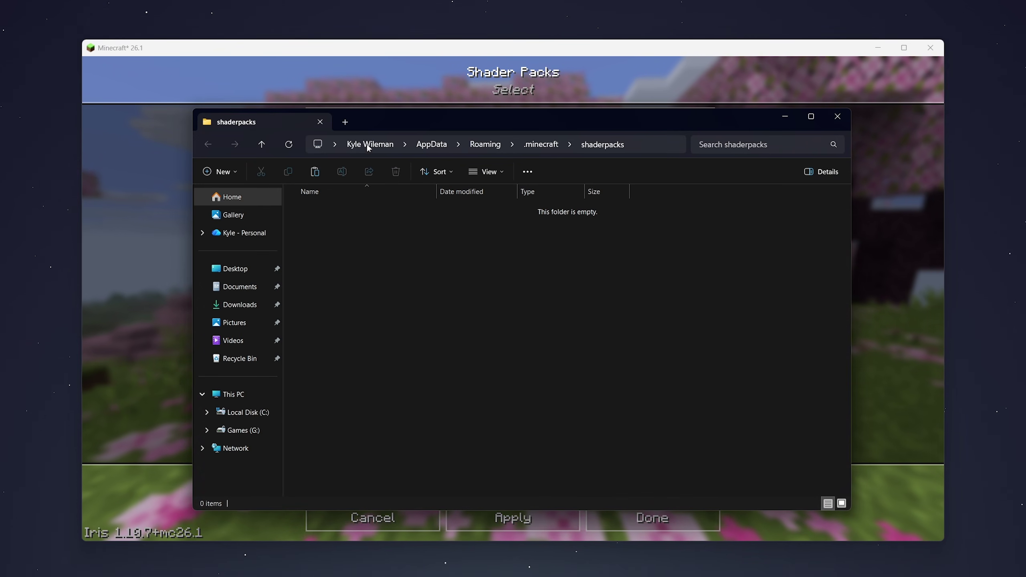
Step: Move the ComplementaryUnbound_r5.7.1 zip from the Desktop into the shaderpacks folder and close File Explorer
left_click(344, 122)
left_click(236, 269)
left_click(323, 209)
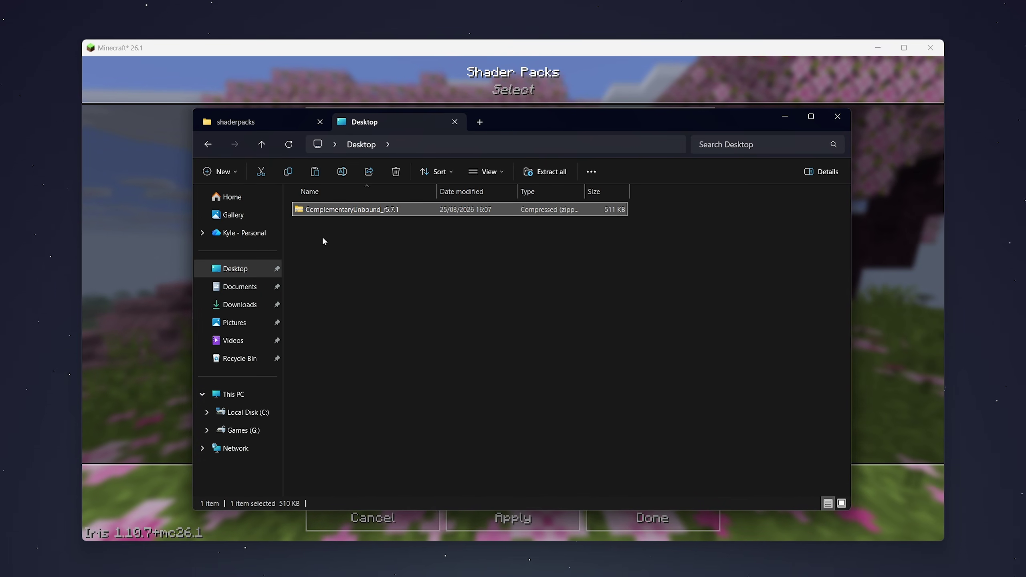
left_click_drag(307, 209, 375, 289)
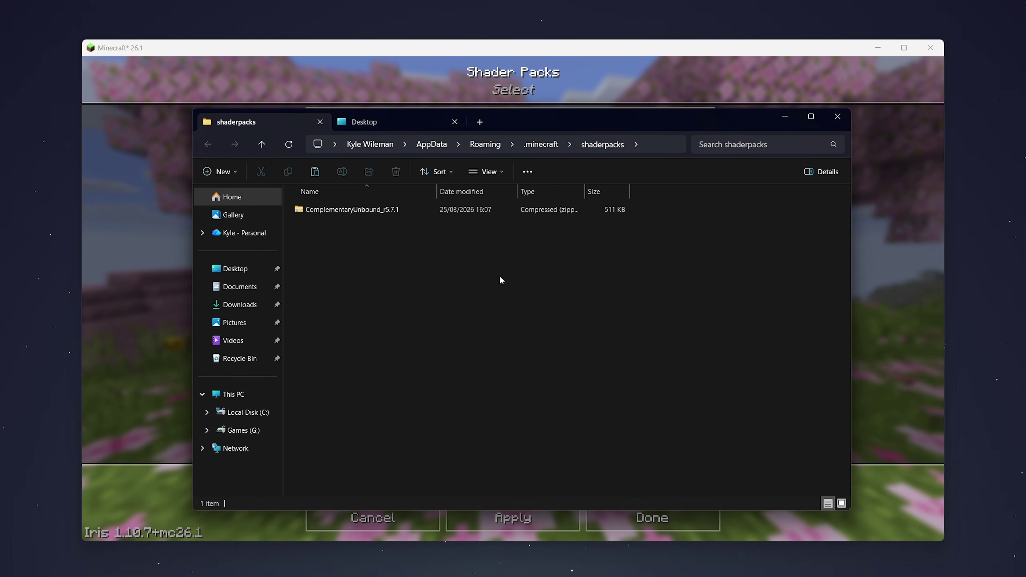
left_click(831, 118)
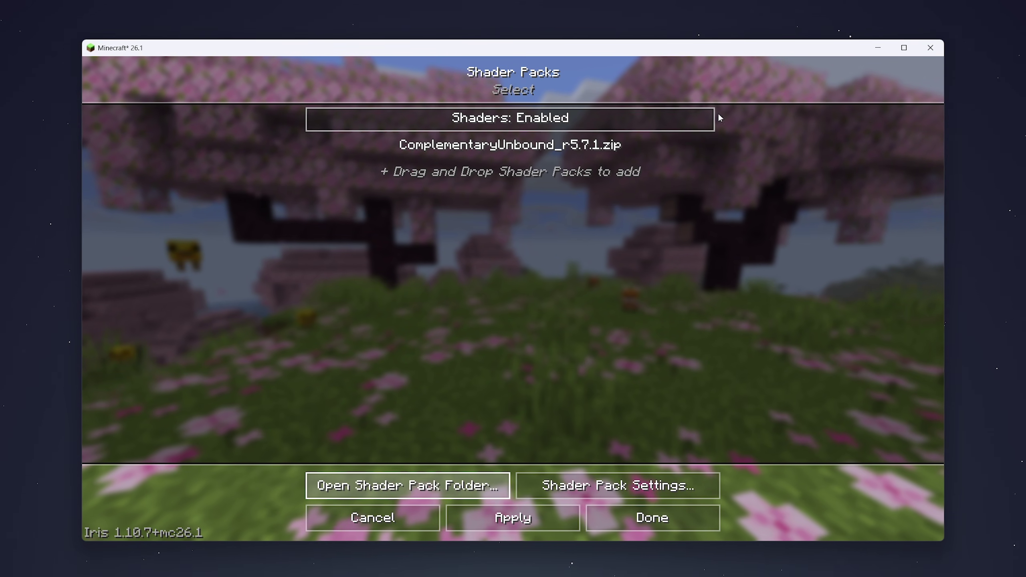
Step: Apply the ComplementaryUnbound_r5.7.1.zip shader pack and return to Minecraft's title screen
left_click(496, 152)
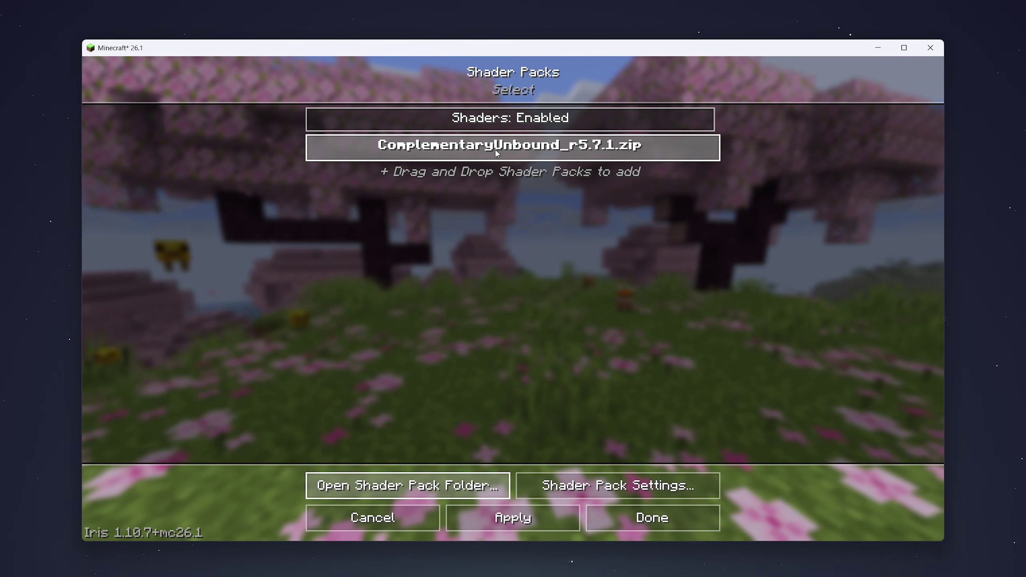
left_click(545, 149)
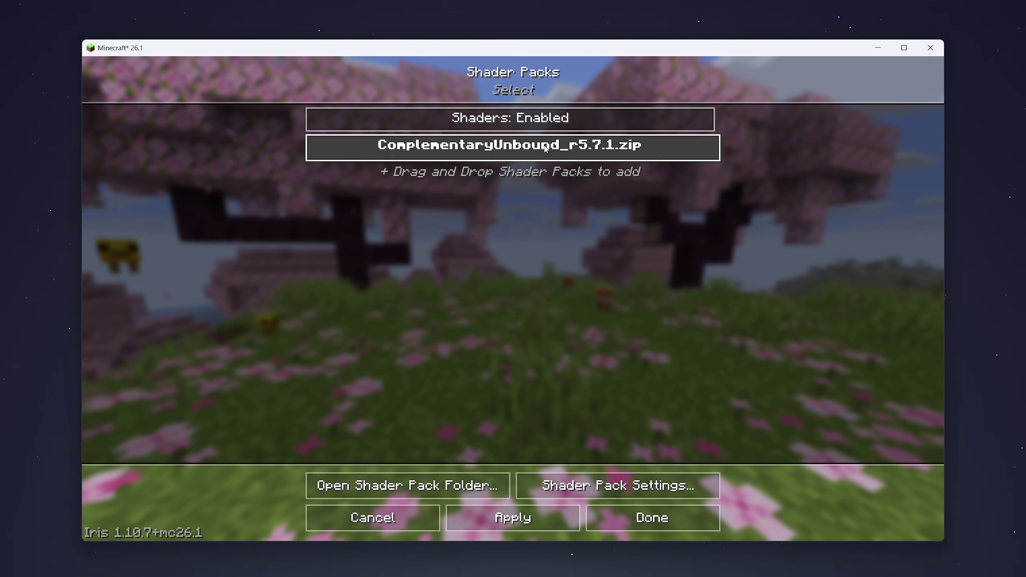
left_click(540, 515)
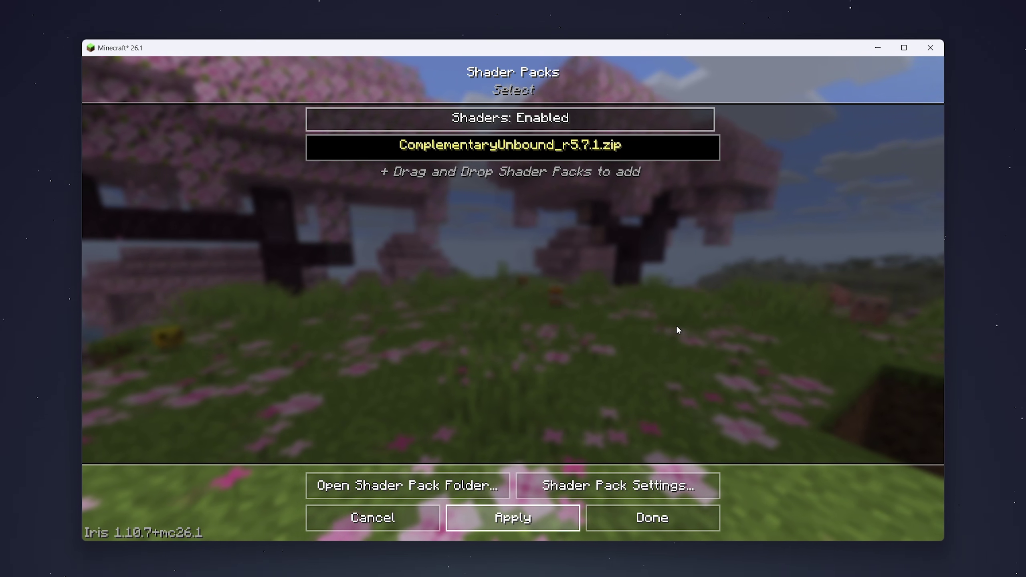
left_click(624, 513)
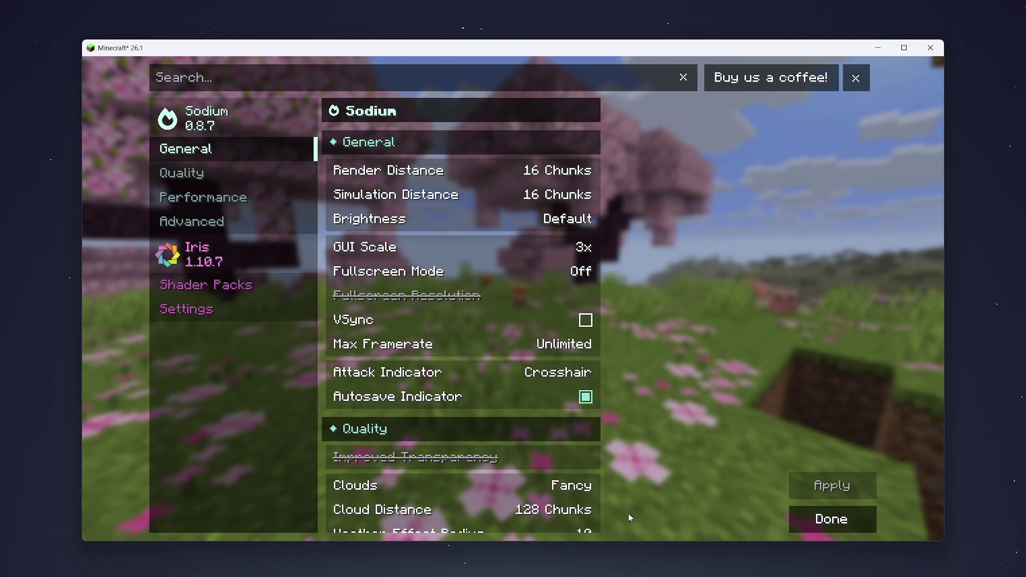
left_click(830, 518)
left_click(613, 517)
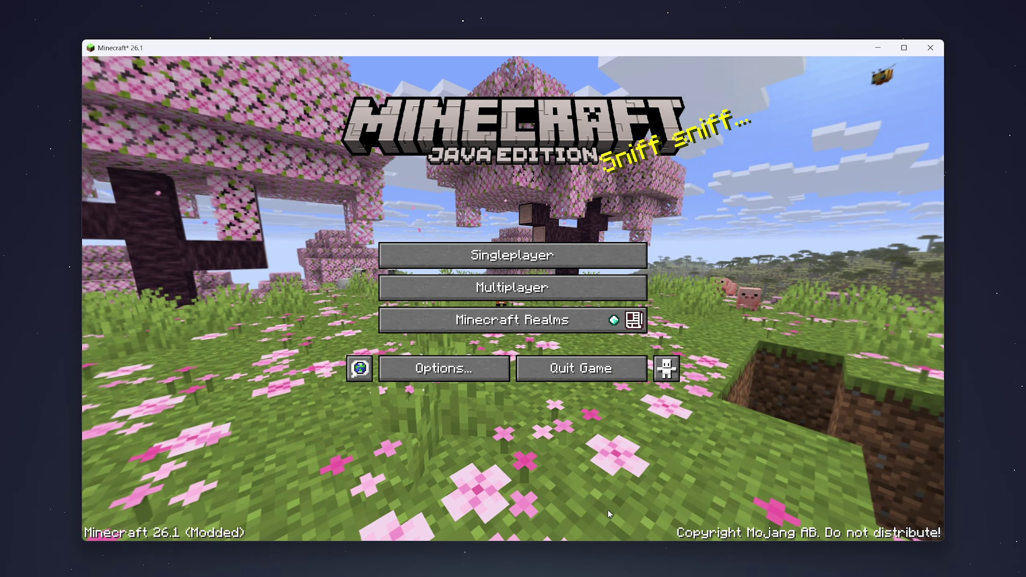
Step: Load the singleplayer world and walk around to view the terrain, water and sky with shaders on
left_click(494, 268)
double_click(419, 149)
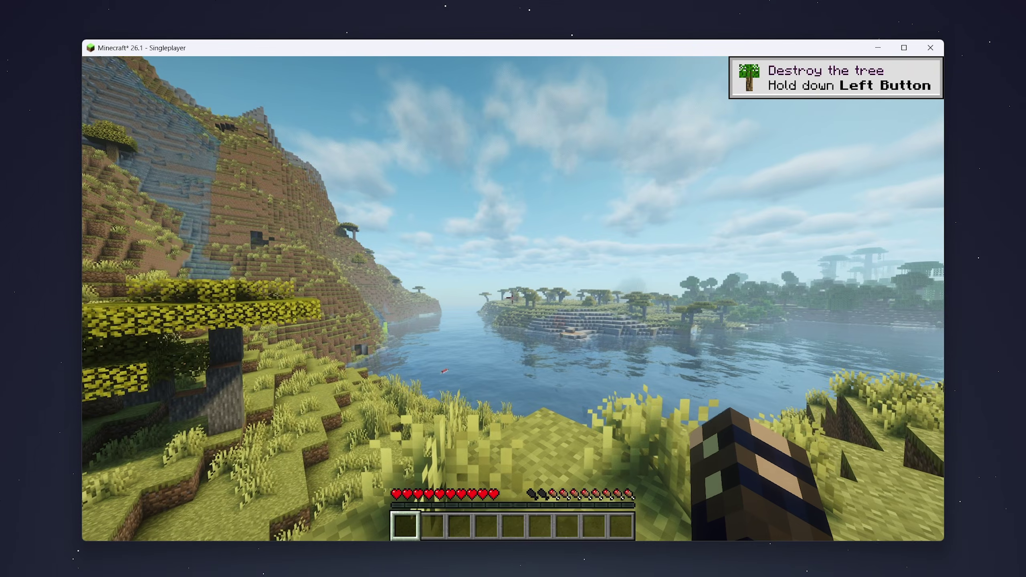
mouse_move(513, 297)
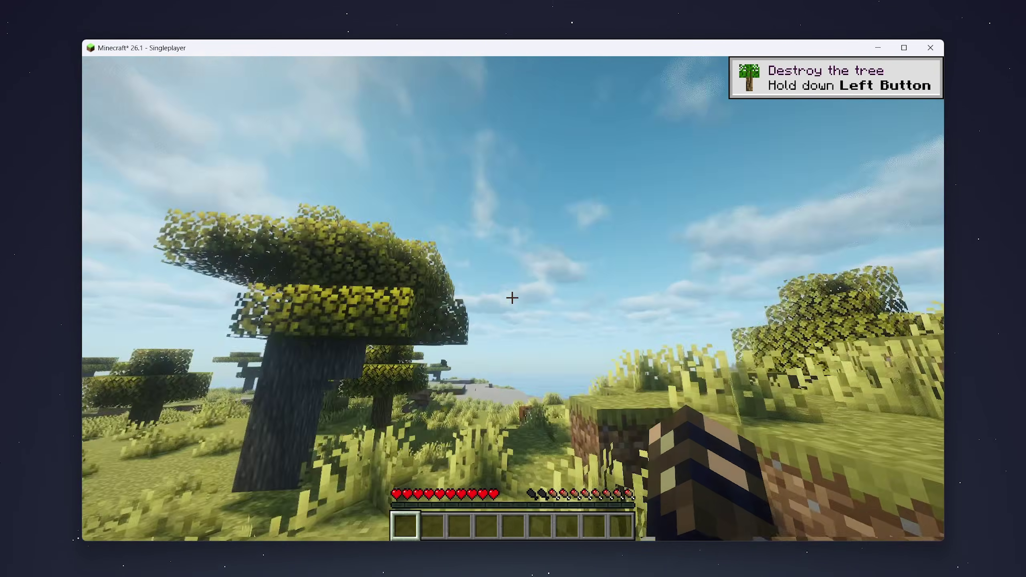
key("w")
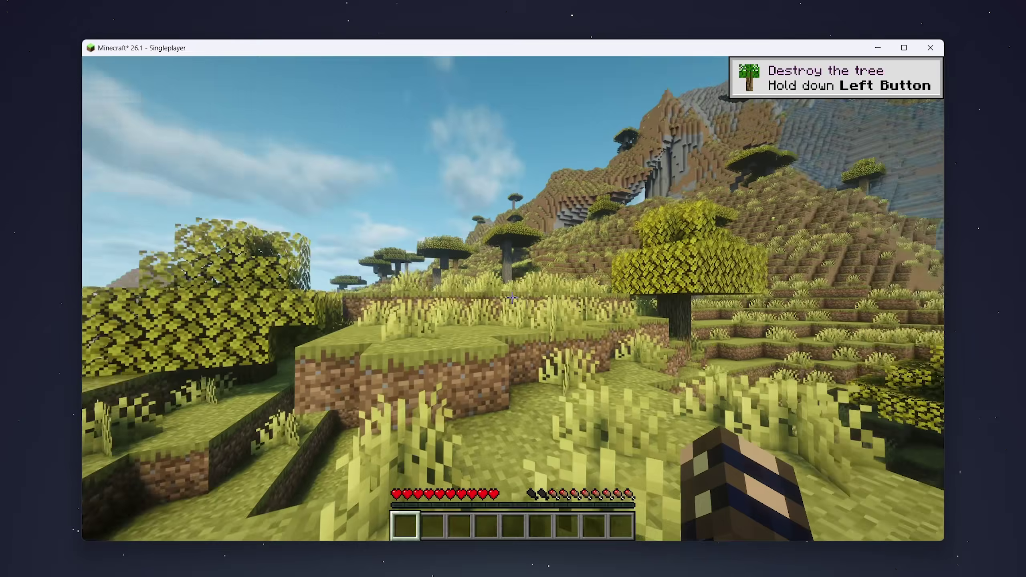
key("w")
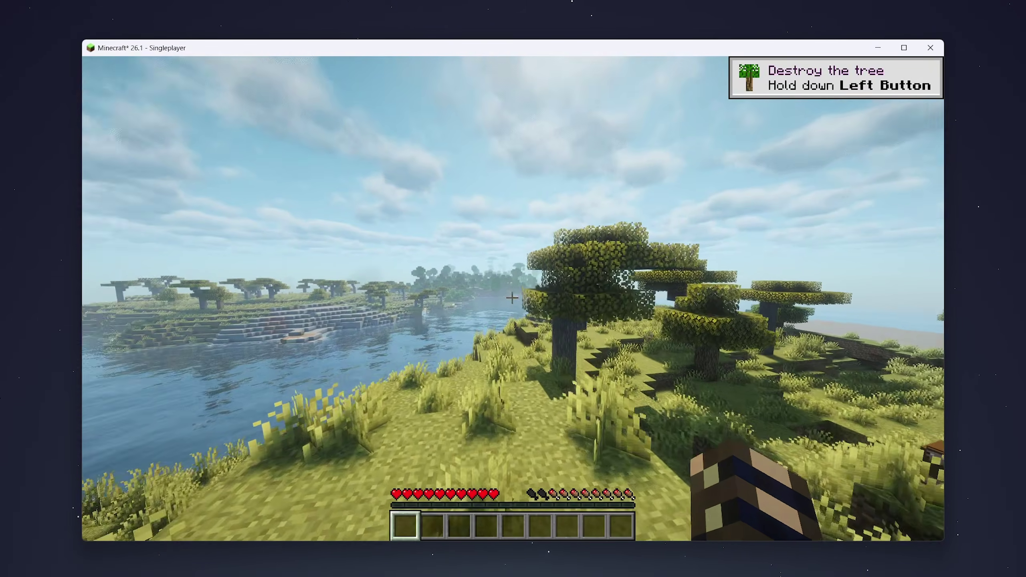
Step: Pause the game and open the settings of the ComplementaryUnbound shader pack from the video settings
key("Escape")
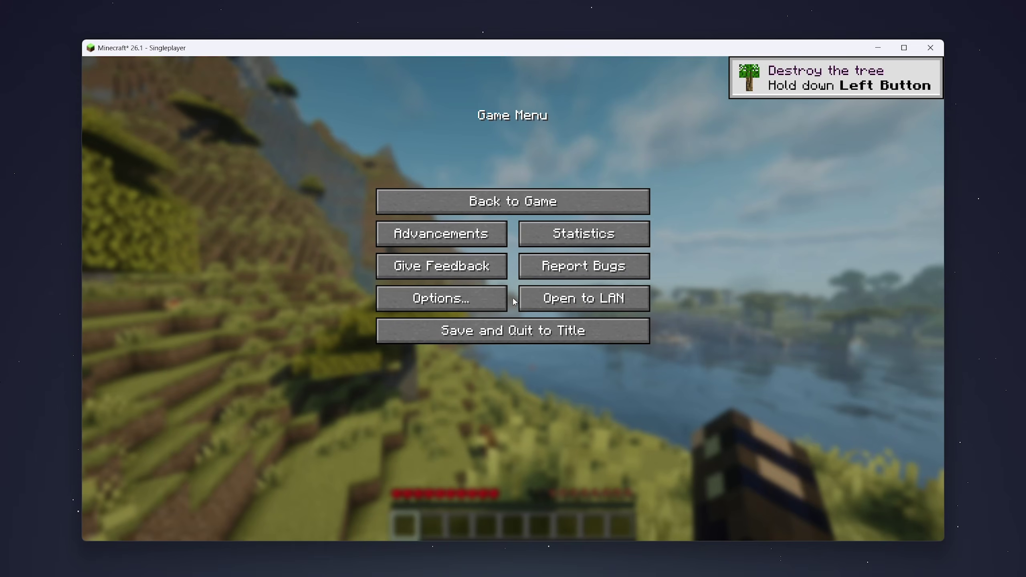
left_click(484, 305)
left_click(421, 225)
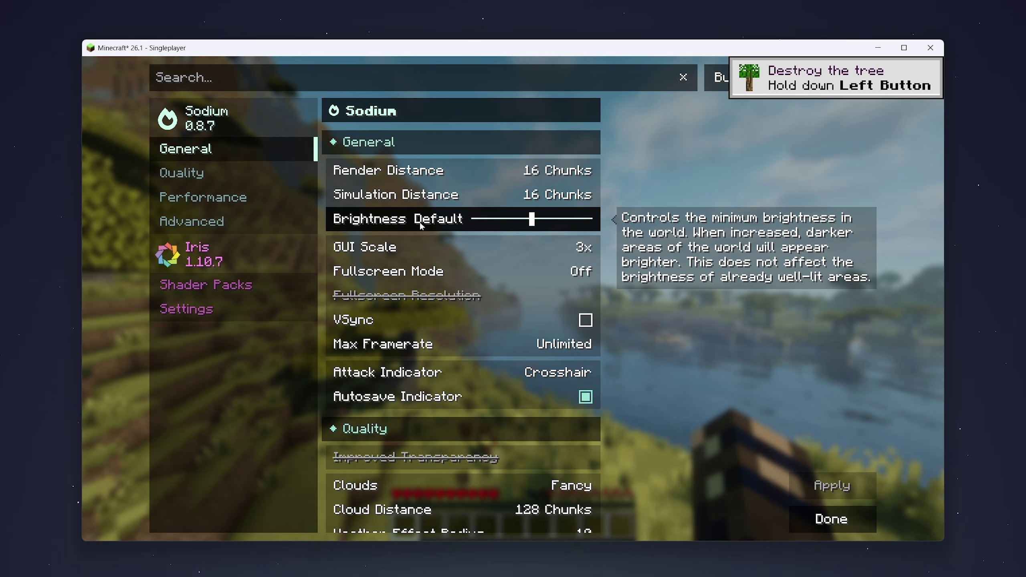
left_click(207, 285)
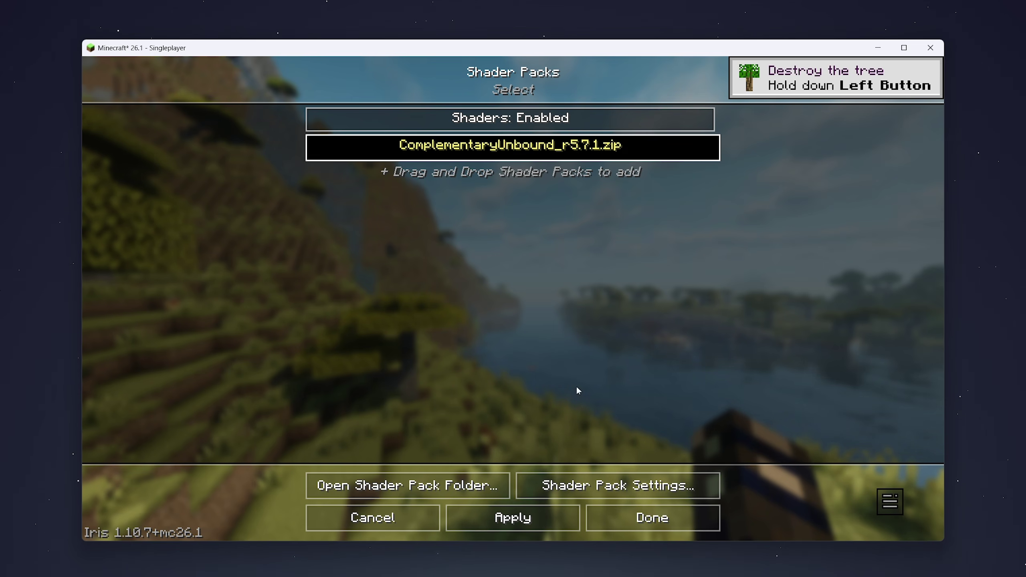
left_click(608, 484)
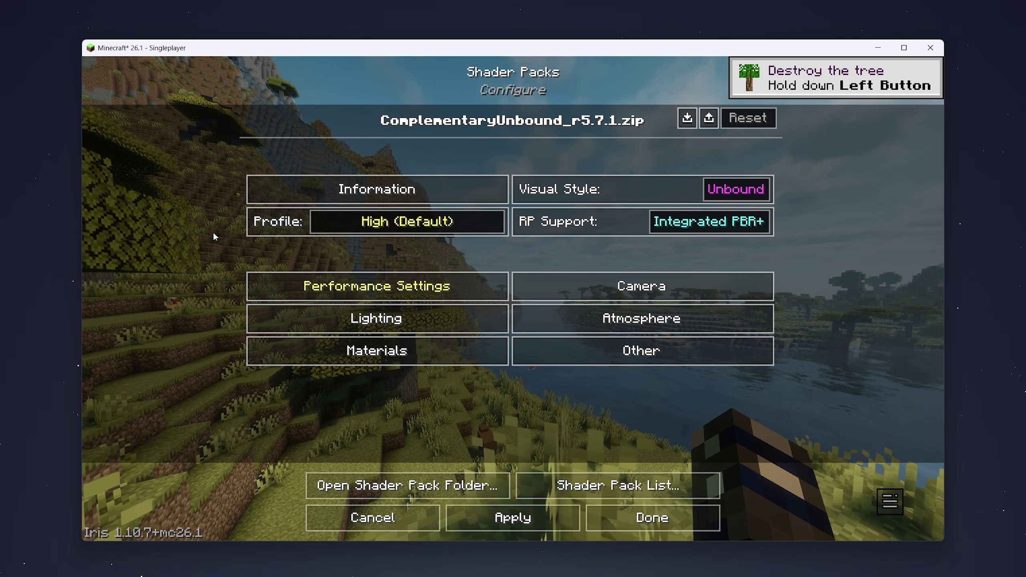
Step: Set the shader pack's profile to Low and review its individual performance settings
mouse_move(393, 229)
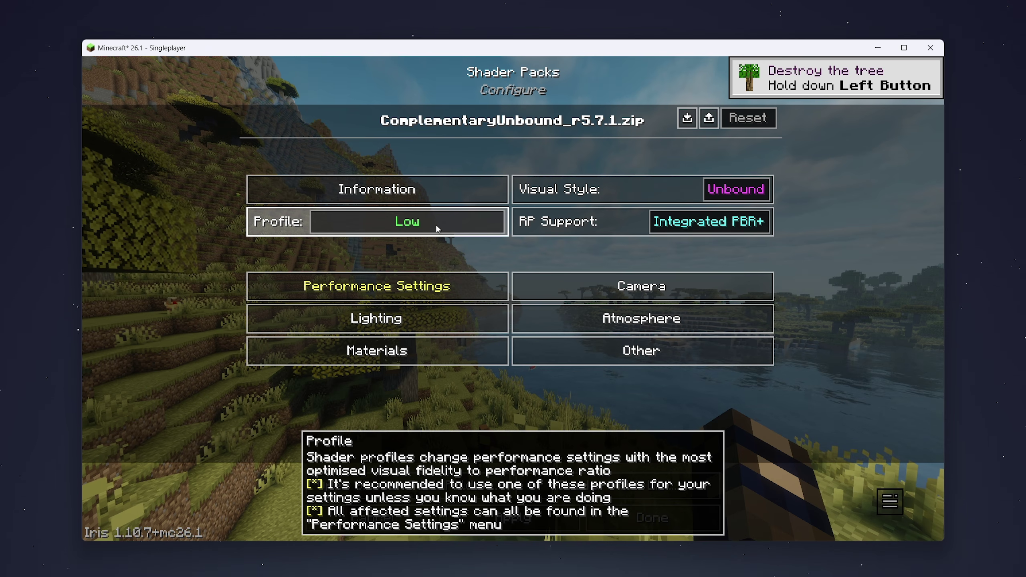
left_click(407, 283)
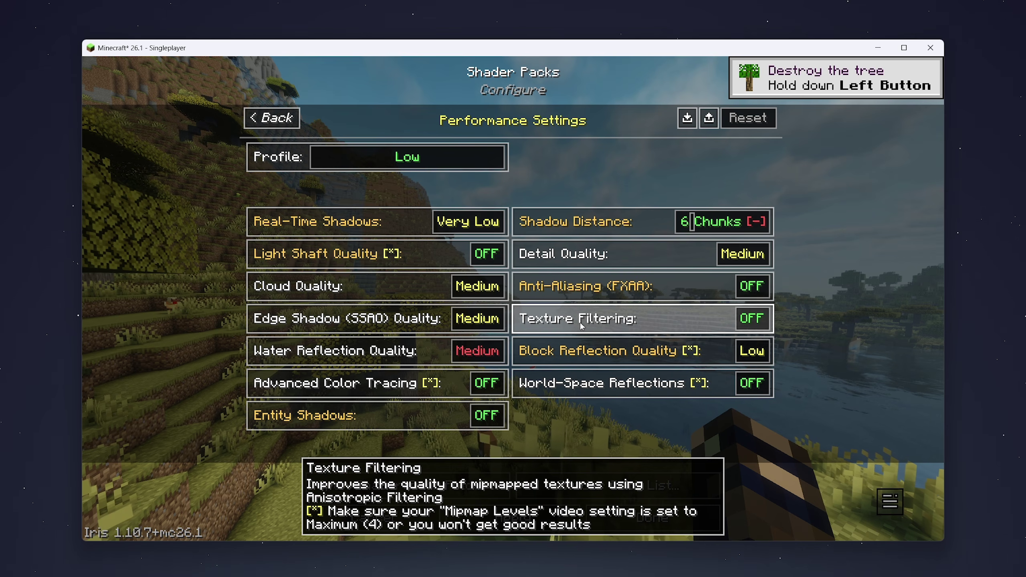
left_click(274, 121)
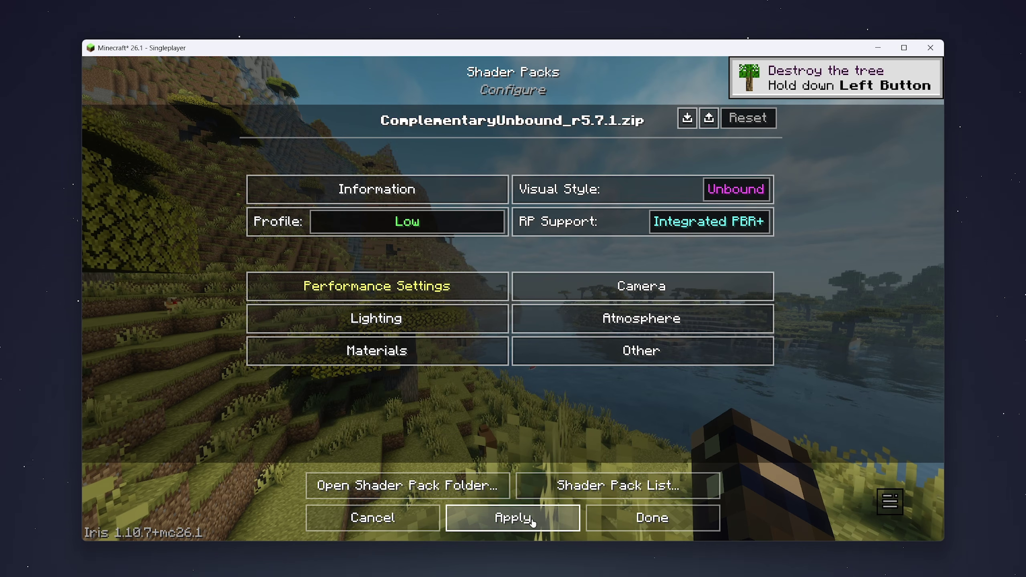
Step: Apply the shader pack settings and return to the game world
key("Escape")
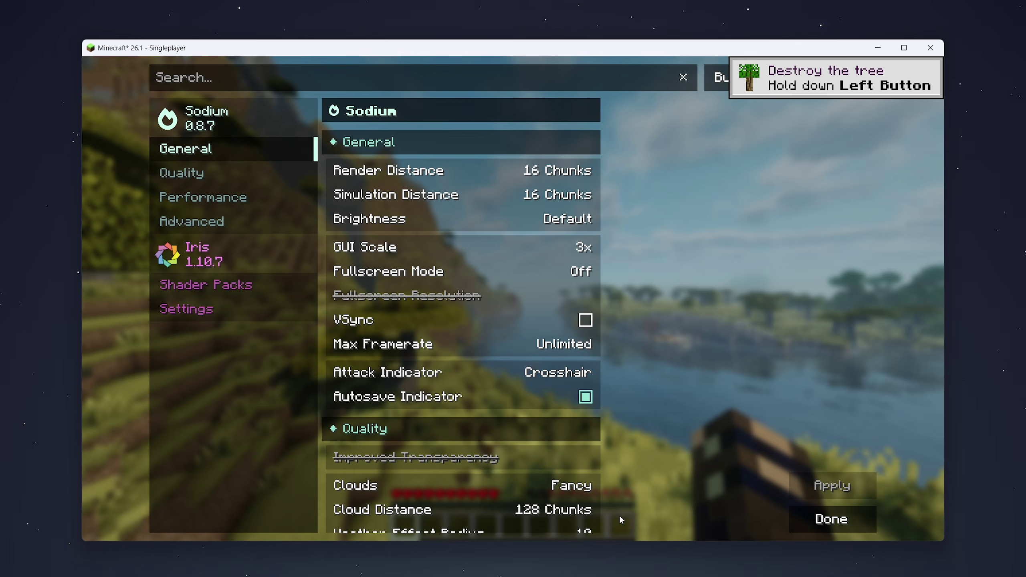
key("Escape")
key("Escape")
key("Escape")
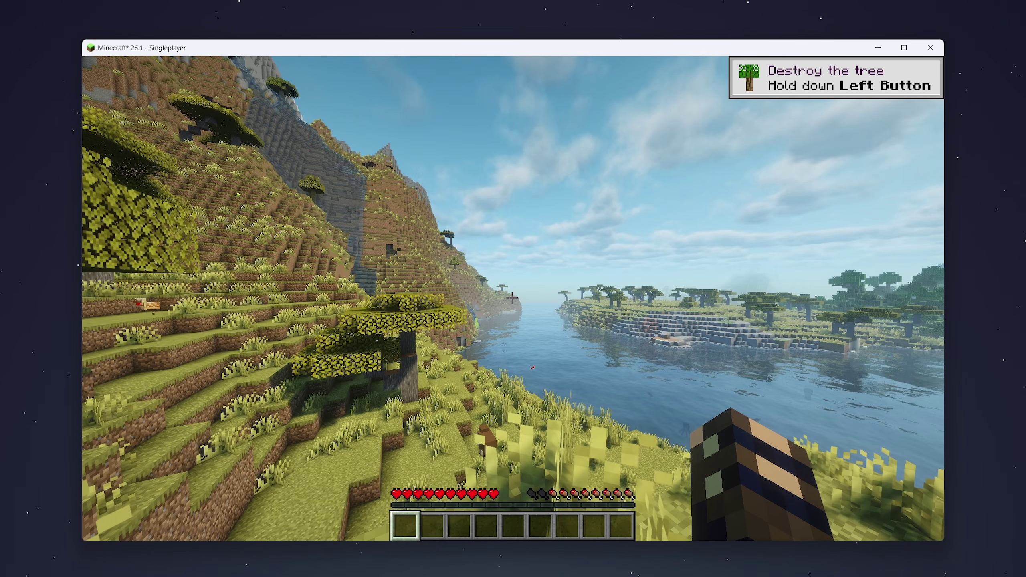